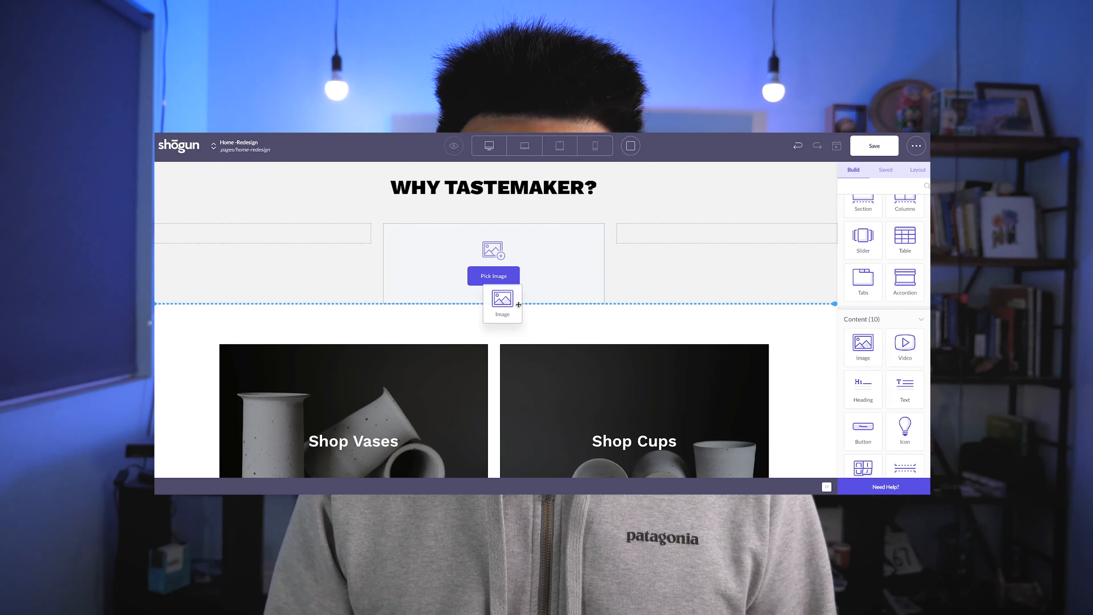
# Add an image element to the middle column beneath the "WHY TASTEMAKER?" heading.
pyautogui.click(842, 173)
pyautogui.moveTo(867, 371); pyautogui.dragTo(494, 379)
pyautogui.scroll(-1, 787, 301)
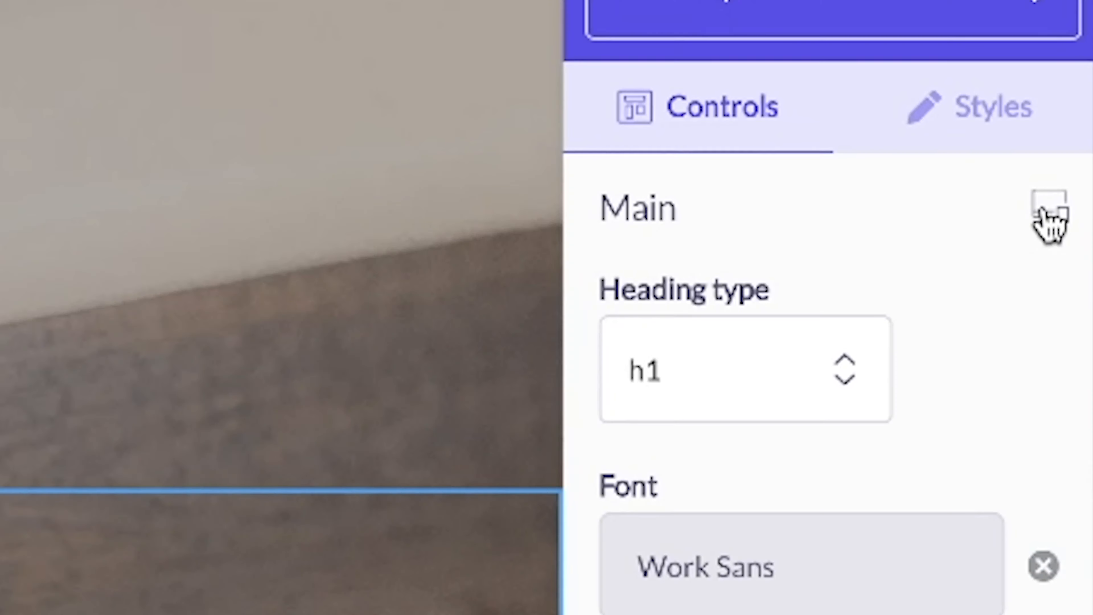
# Open the screen-size options for the heading's Main settings and go through the device sizes.
pyautogui.click(1048, 207)
pyautogui.click(841, 302)
pyautogui.click(918, 297)
pyautogui.click(987, 293)
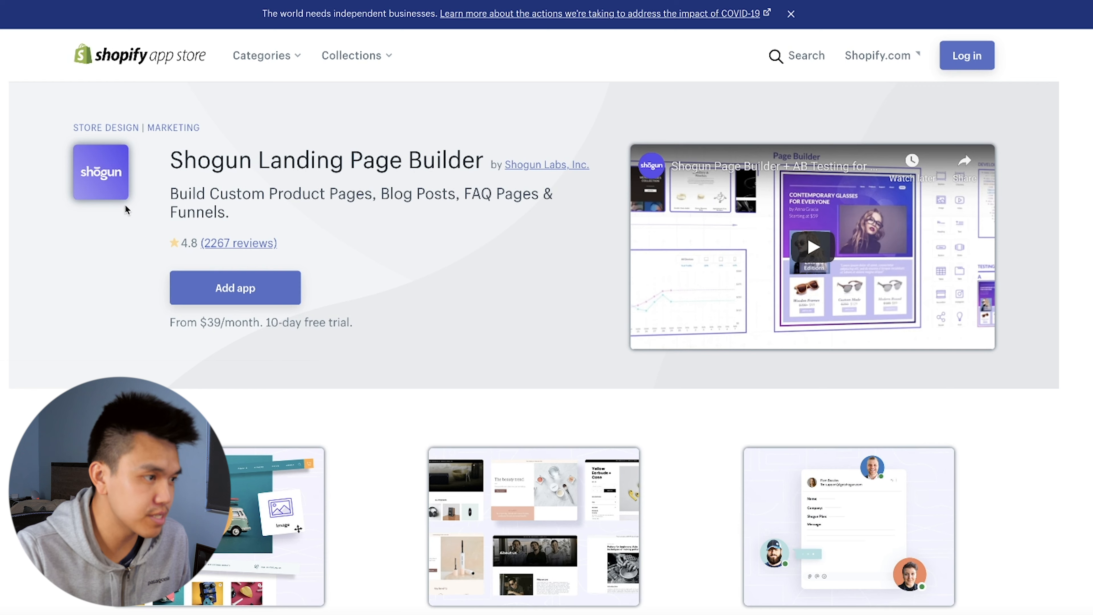
# Review the feature summaries on the Shogun Landing Page Builder listing, including Use Any Theme.
pyautogui.scroll(-4, 368, 269)
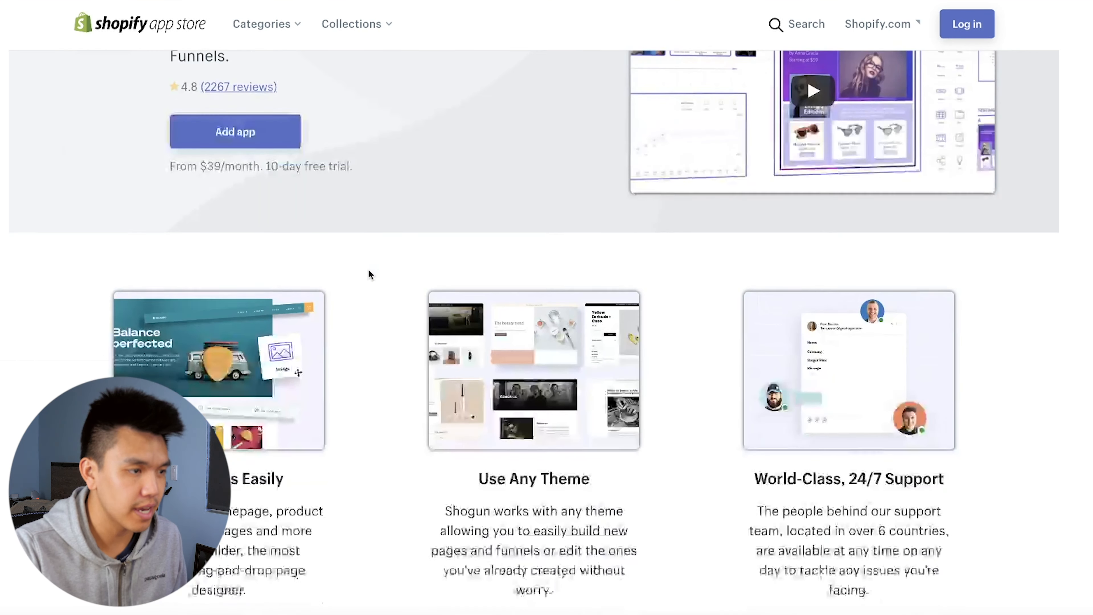
pyautogui.scroll(4, 369, 270)
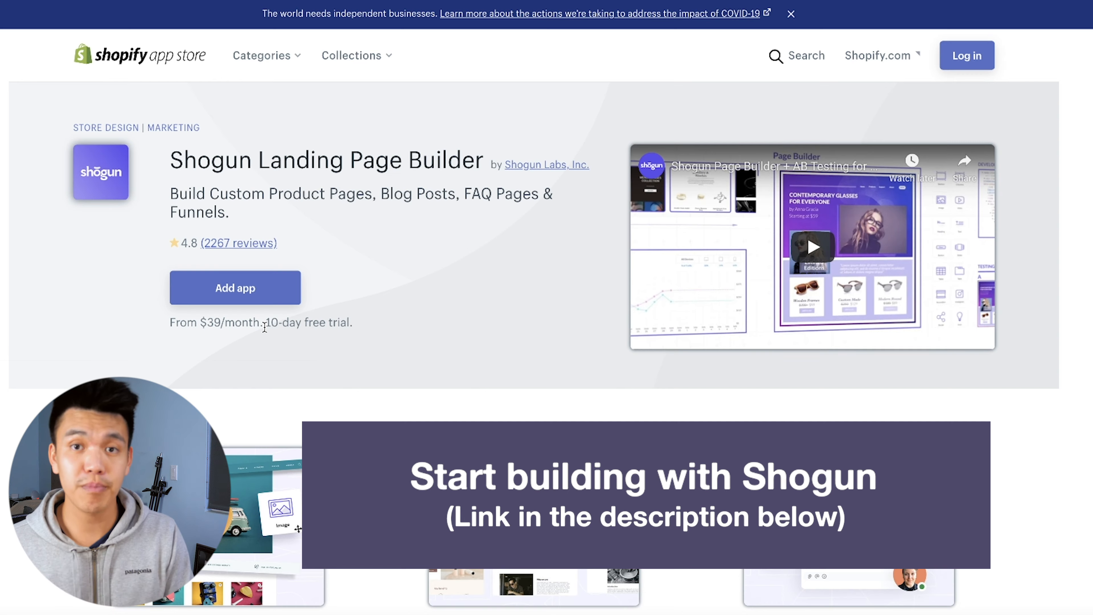
pyautogui.scroll(-10, 264, 328)
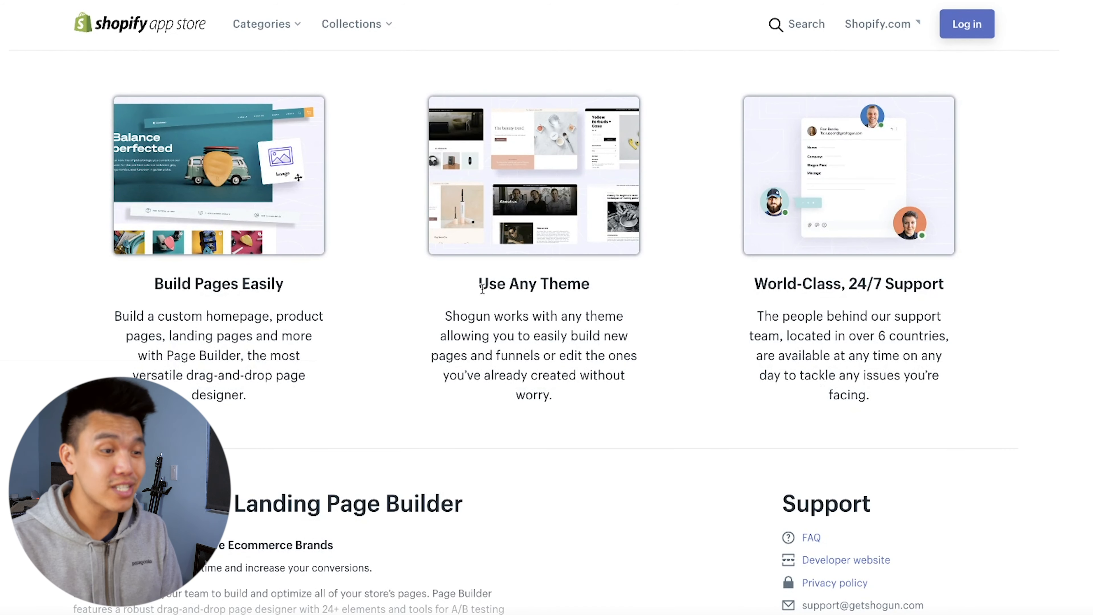
pyautogui.moveTo(477, 284); pyautogui.dragTo(607, 294)
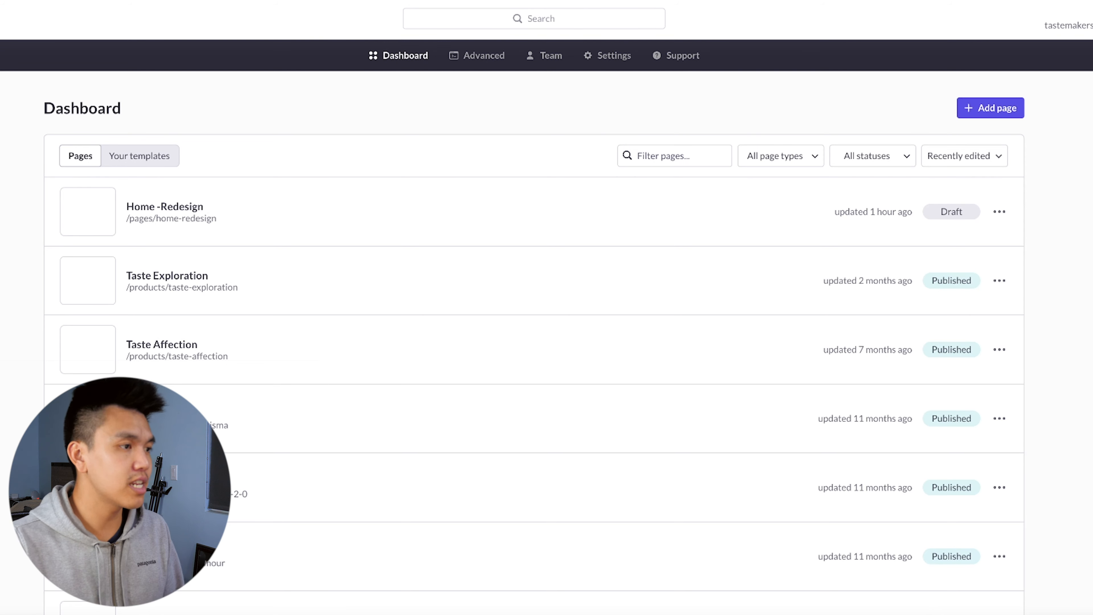
# Switch to the Shogun dashboard and look through its list of existing pages.
pyautogui.scroll(-3, 12, 171)
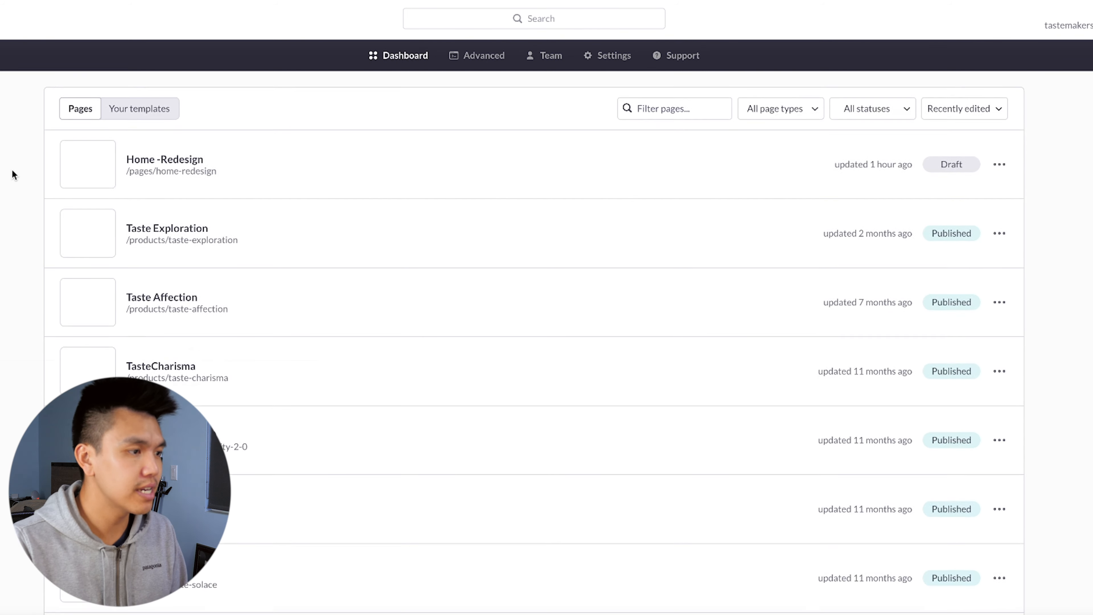
pyautogui.scroll(2, 556, 440)
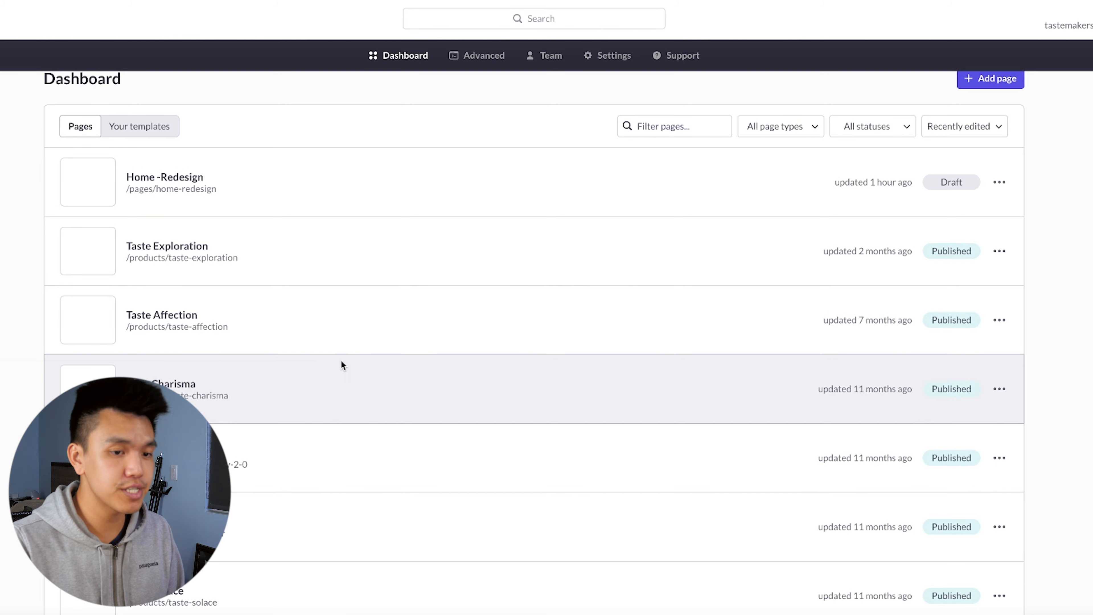
pyautogui.scroll(-2, 341, 362)
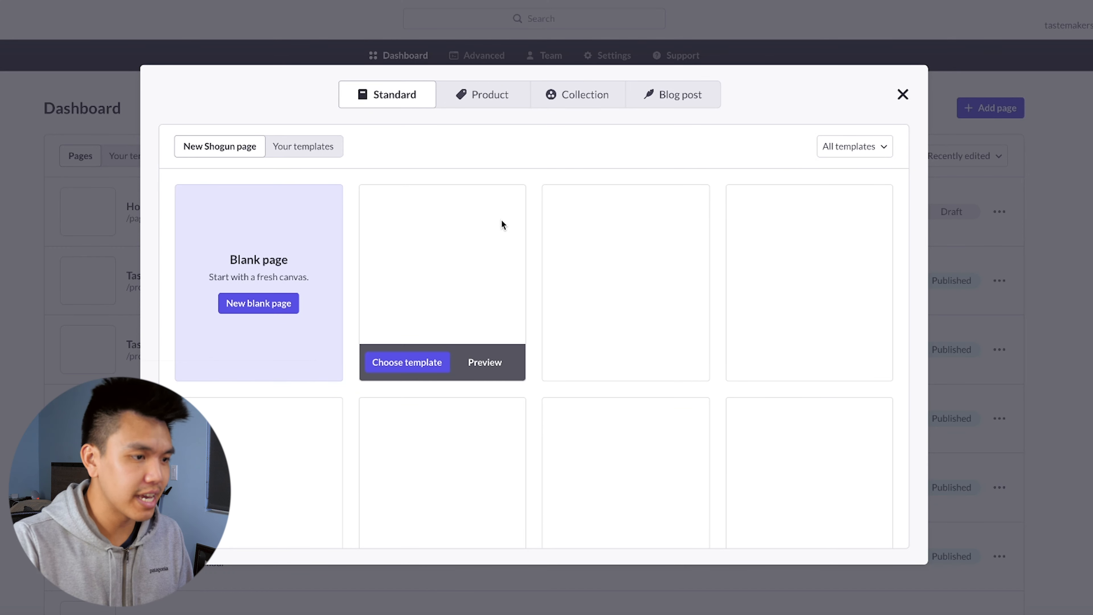
# Filter the standard page templates to Homepages and look through the available designs.
pyautogui.scroll(-1, 535, 228)
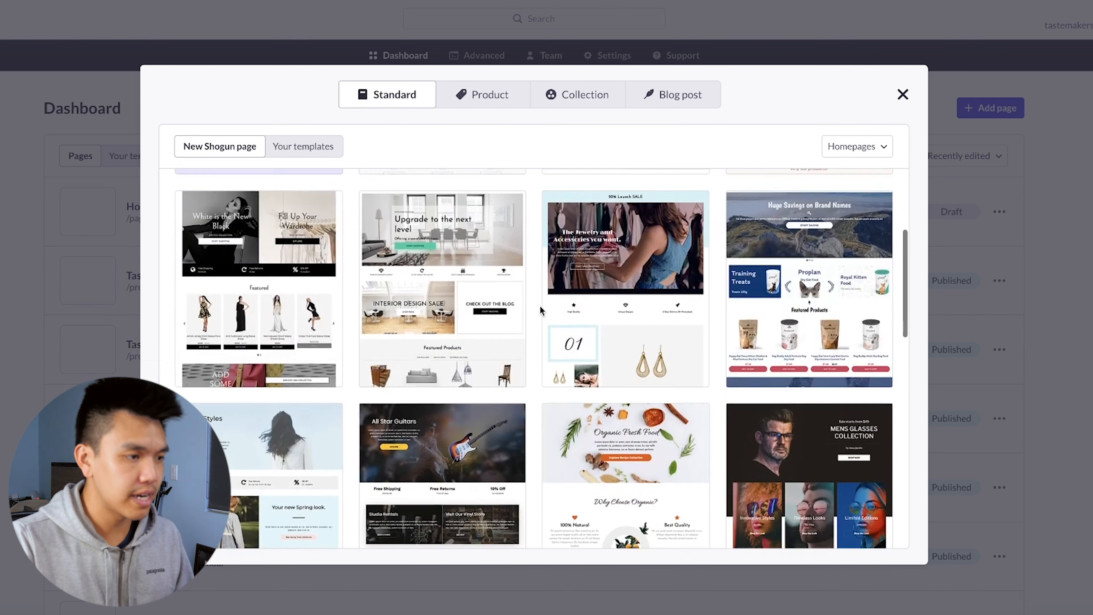
pyautogui.scroll(5, 442, 280)
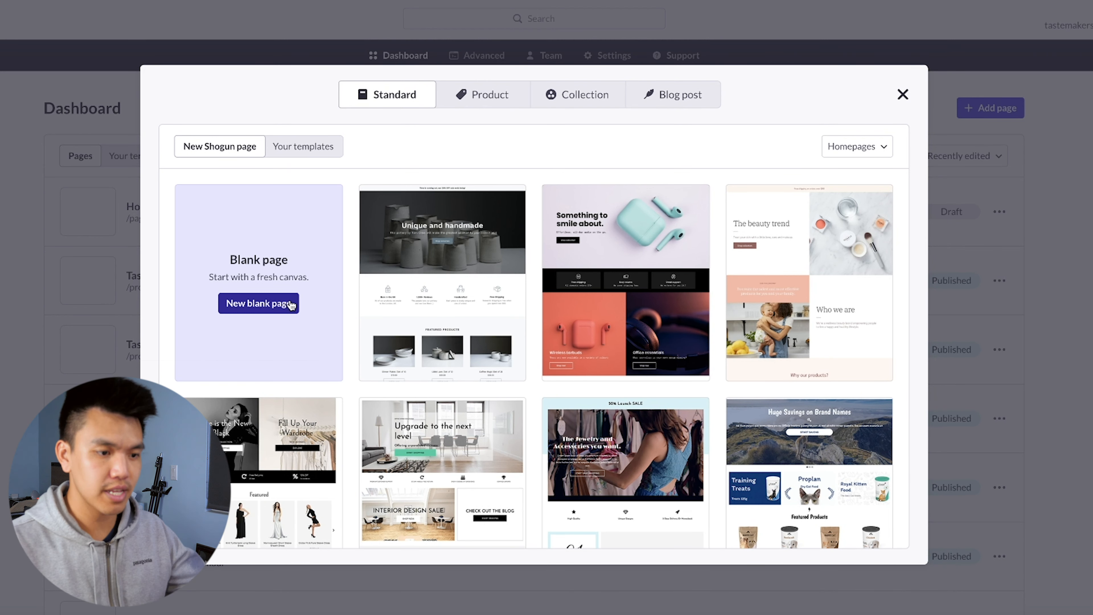
pyautogui.scroll(-8, 310, 298)
pyautogui.scroll(-6, 515, 290)
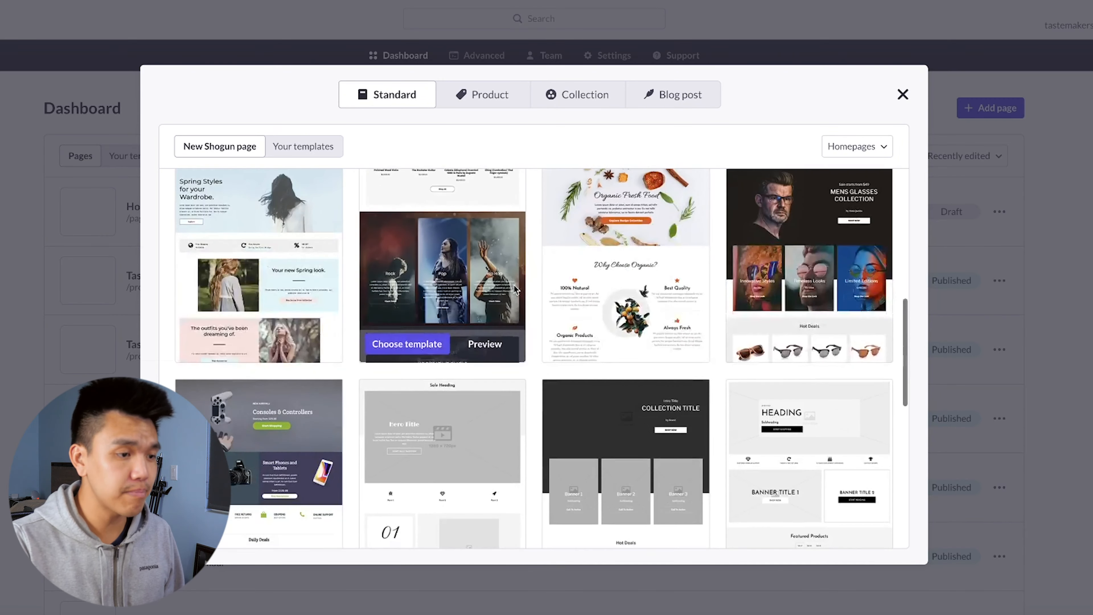
pyautogui.scroll(-4, 528, 285)
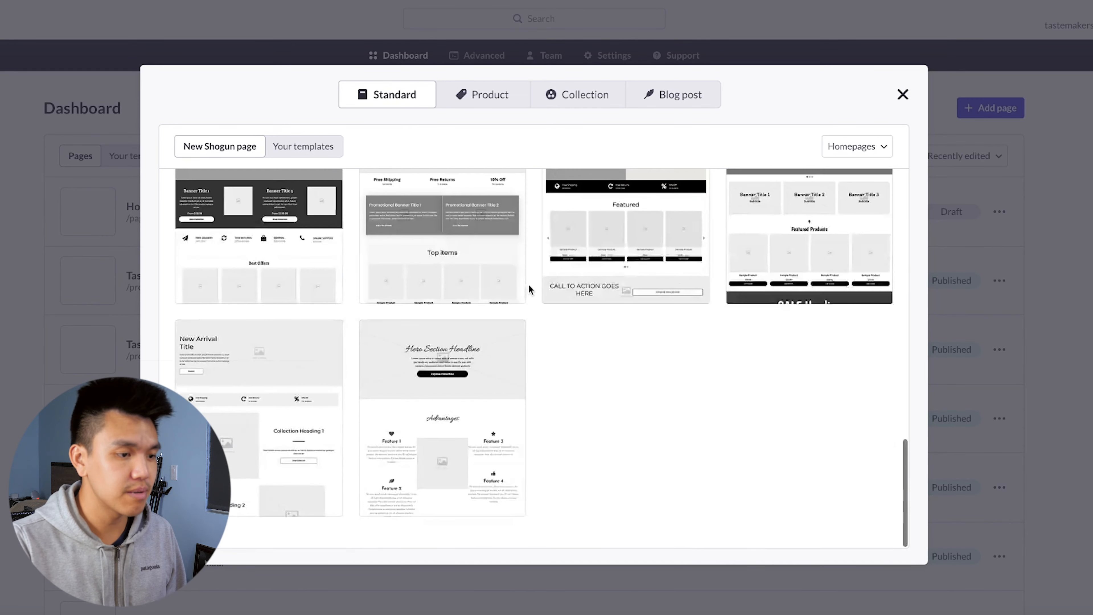
pyautogui.scroll(20, 528, 284)
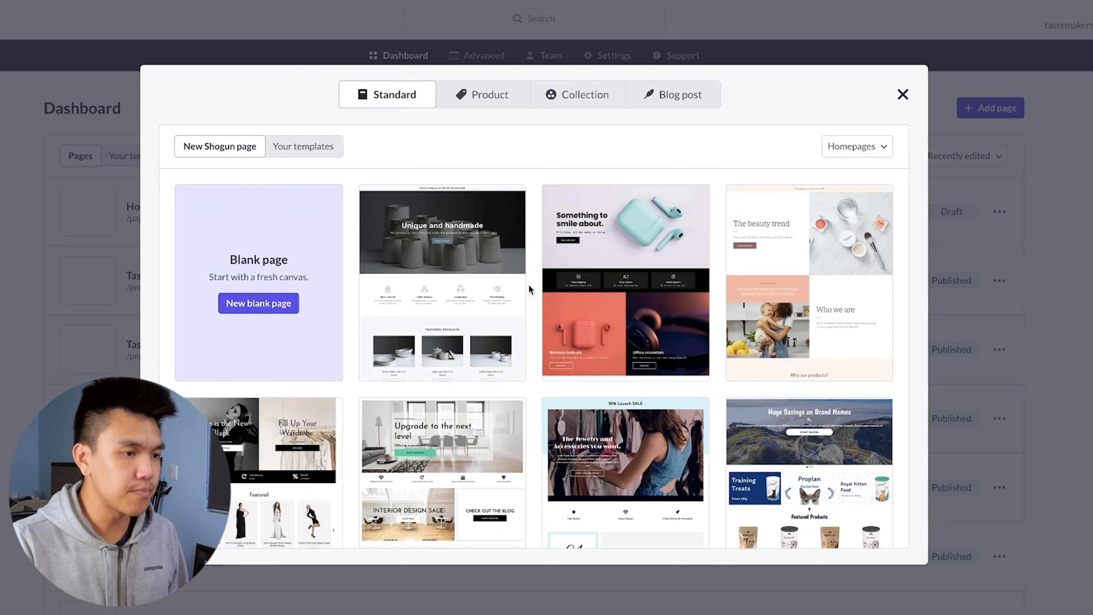
# Look through the blog post templates for a new page.
pyautogui.click(675, 95)
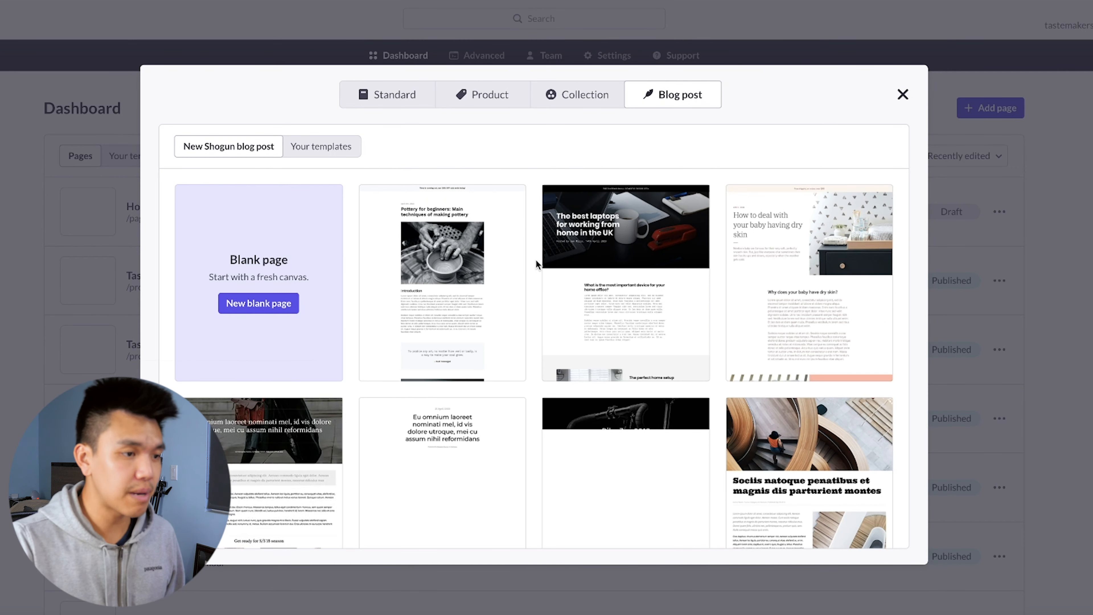
pyautogui.scroll(-4, 535, 260)
pyautogui.scroll(-2, 536, 263)
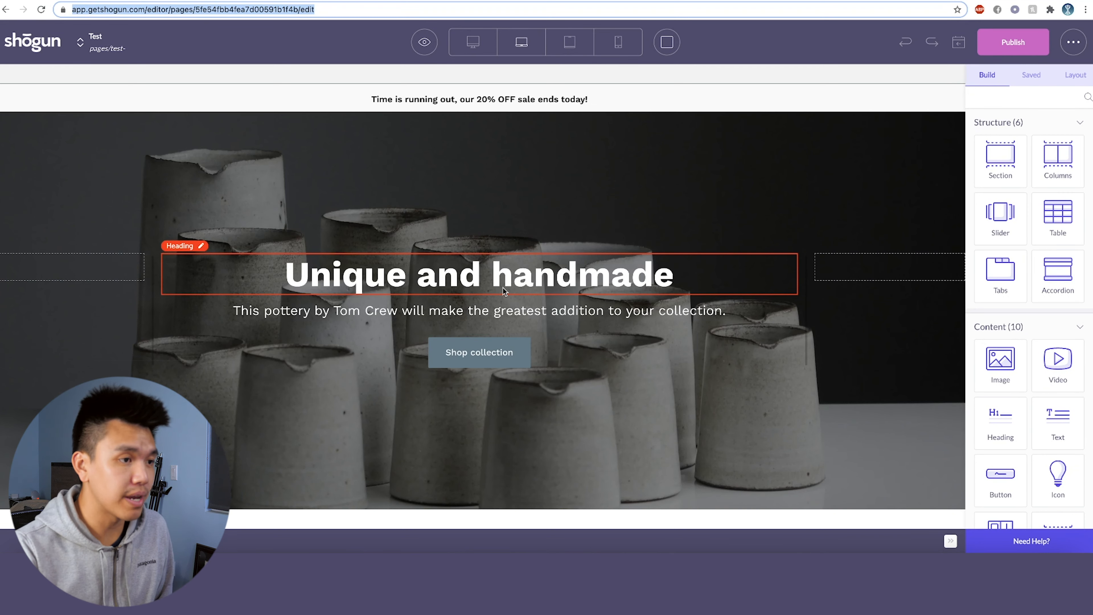
# Examine the header, sale banner and "Unique and handmade" hero section of the Test page in the editor.
pyautogui.scroll(1, 509, 273)
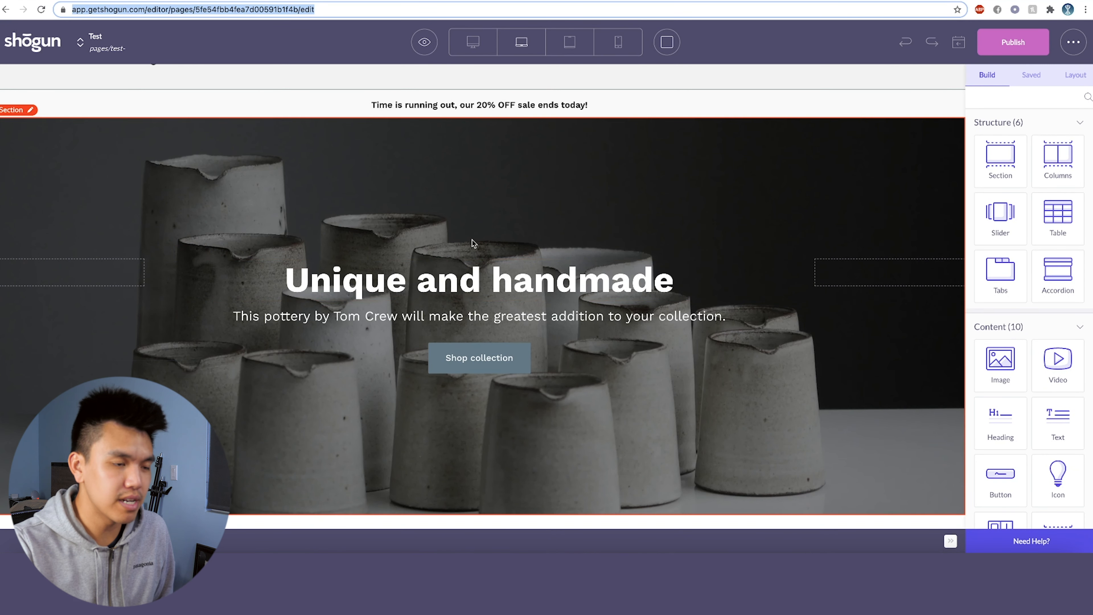
pyautogui.scroll(-1, 488, 250)
pyautogui.scroll(3, 489, 251)
pyautogui.scroll(-1, 490, 251)
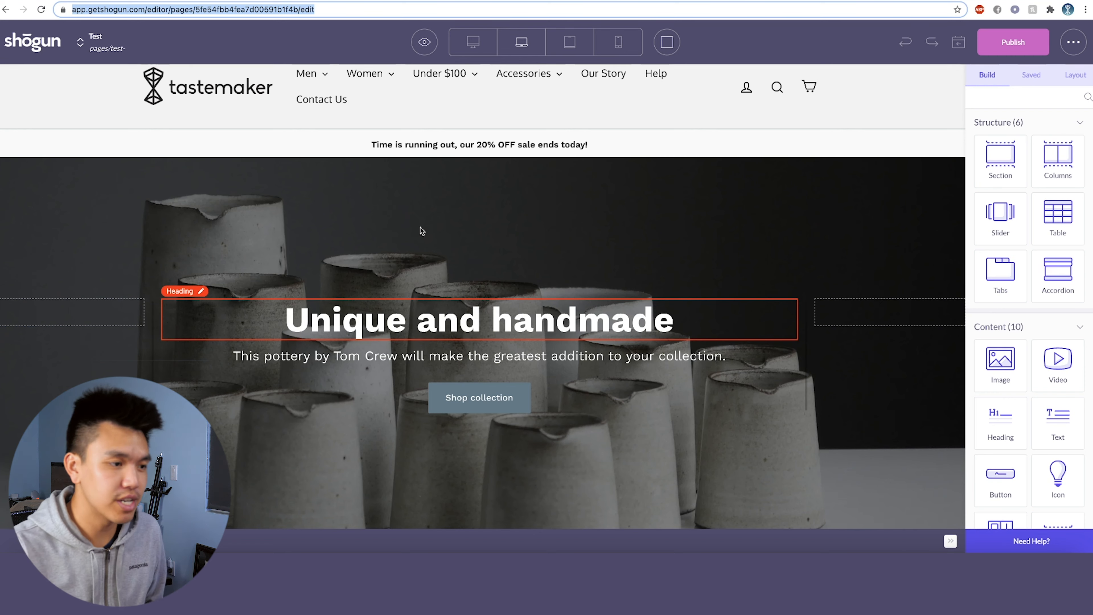
pyautogui.scroll(1, 371, 196)
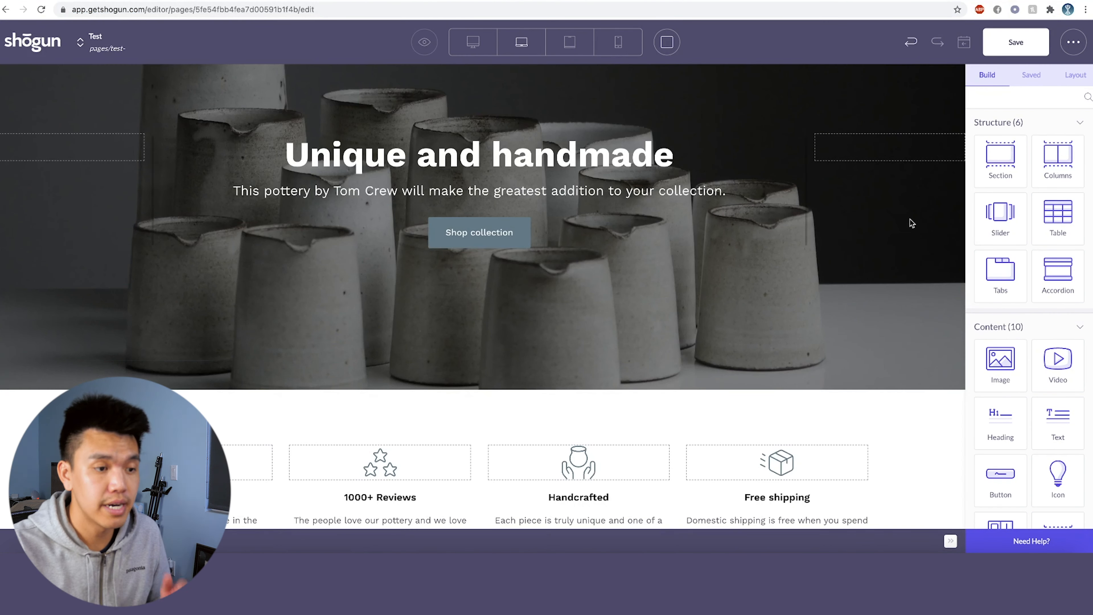
# Insert the Value Prop Large structural block between the hero section and the four-icon feature row.
pyautogui.scroll(-15, 1014, 275)
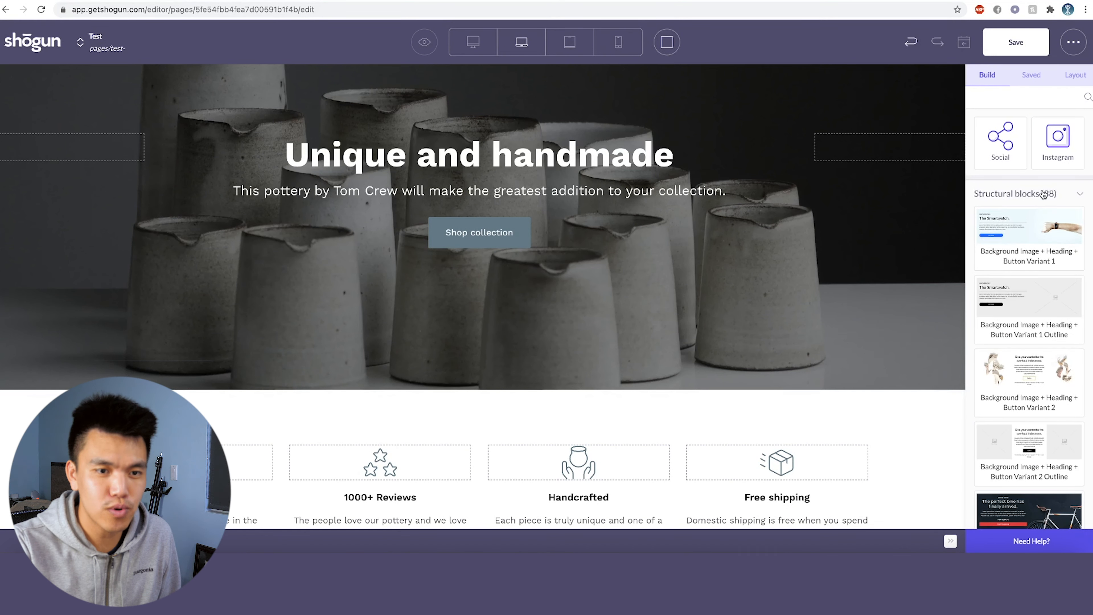
pyautogui.scroll(-5, 1032, 259)
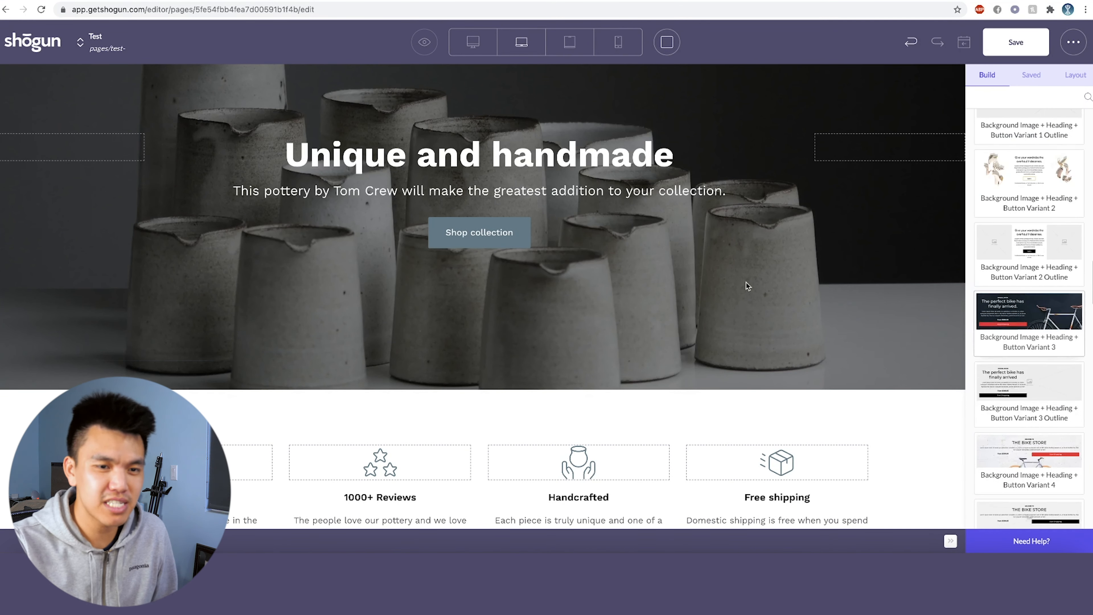
pyautogui.scroll(-2, 637, 285)
pyautogui.scroll(-2, 709, 305)
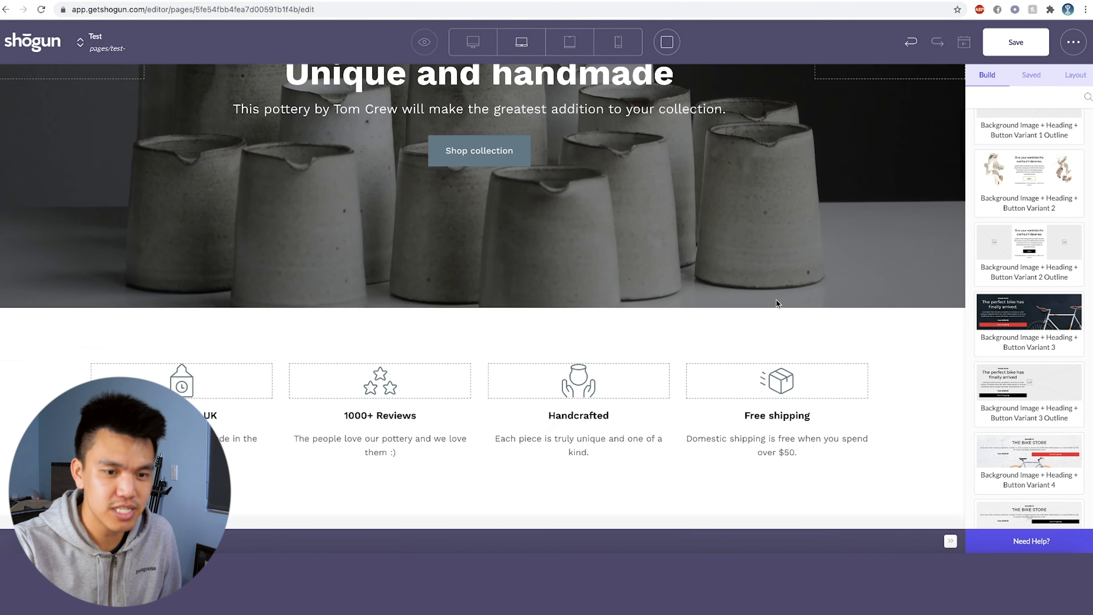
pyautogui.scroll(-10, 1021, 333)
pyautogui.scroll(-15, 1022, 333)
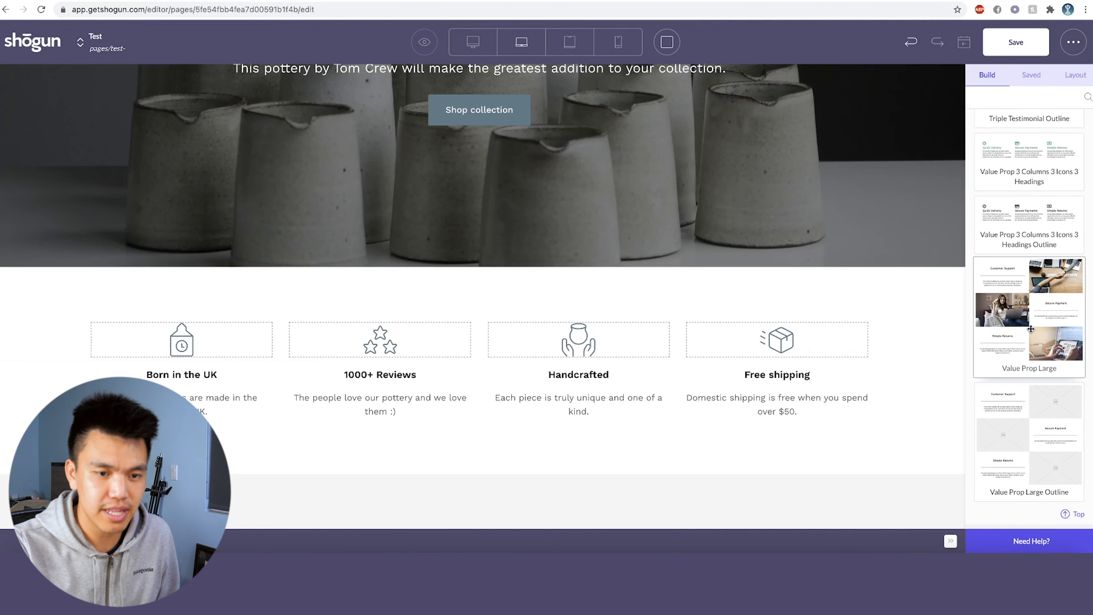
pyautogui.moveTo(1017, 332); pyautogui.dragTo(688, 283)
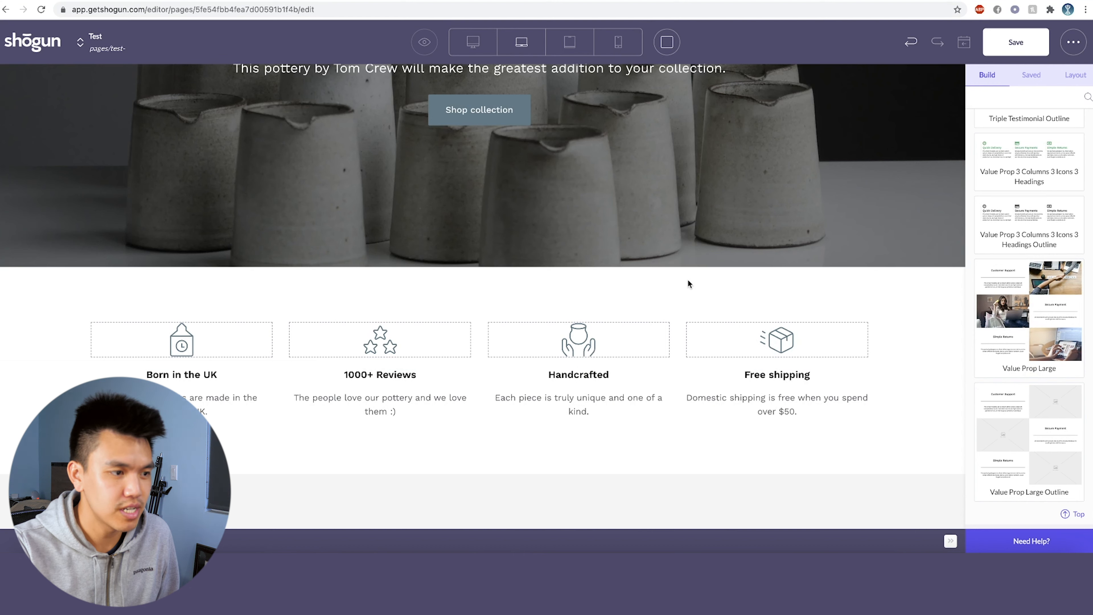
# Review the inserted value proposition block on the Test page and compare it with the Home -Redesign page.
pyautogui.scroll(-3, 593, 315)
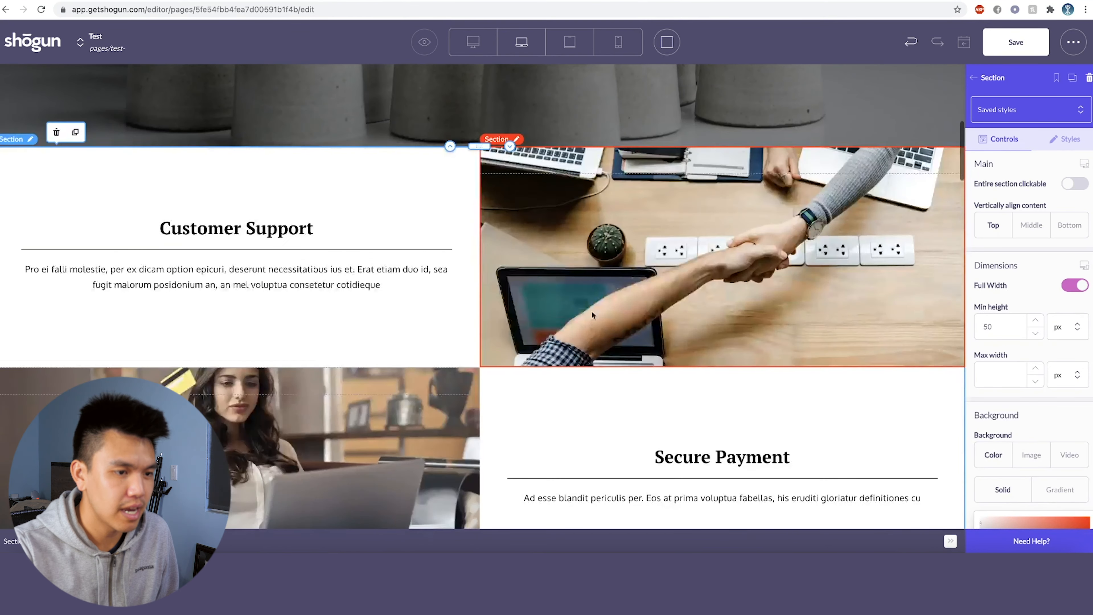
pyautogui.scroll(-2, 577, 303)
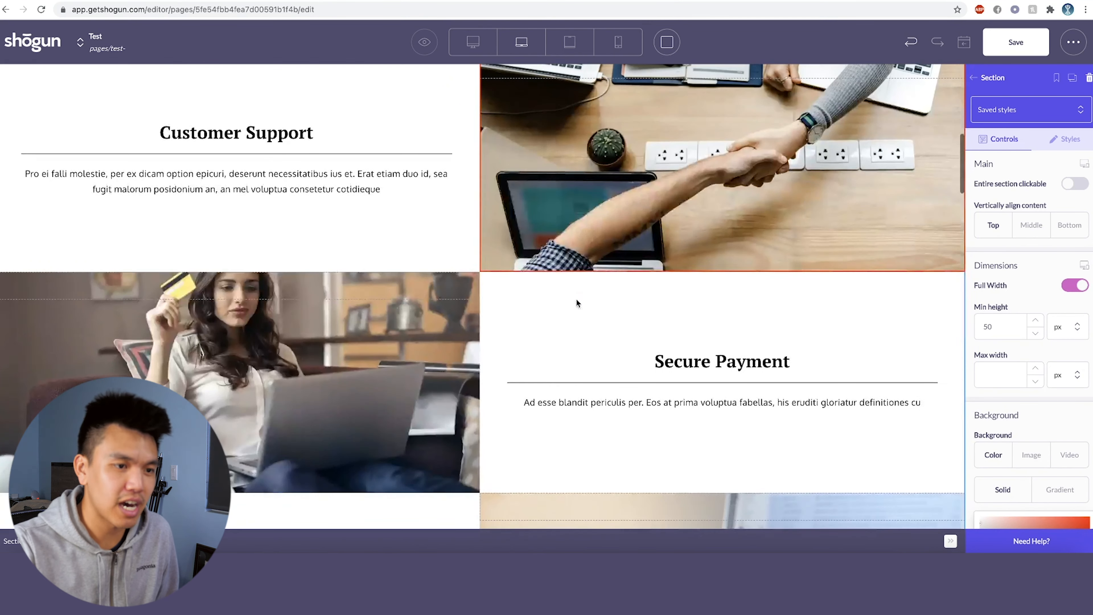
pyautogui.scroll(-5, 480, 320)
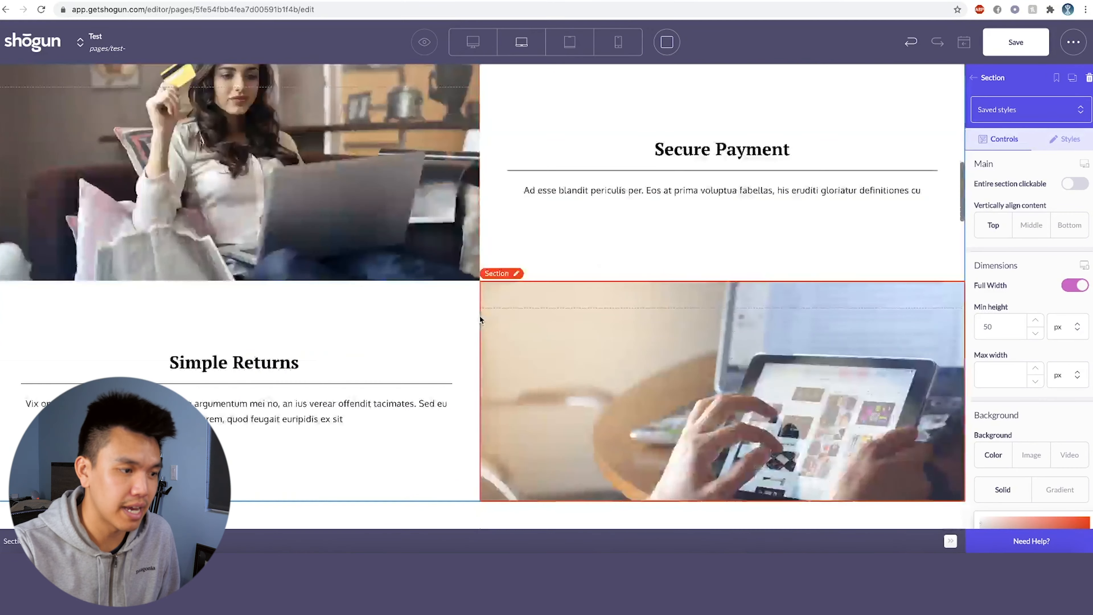
pyautogui.scroll(6, 481, 320)
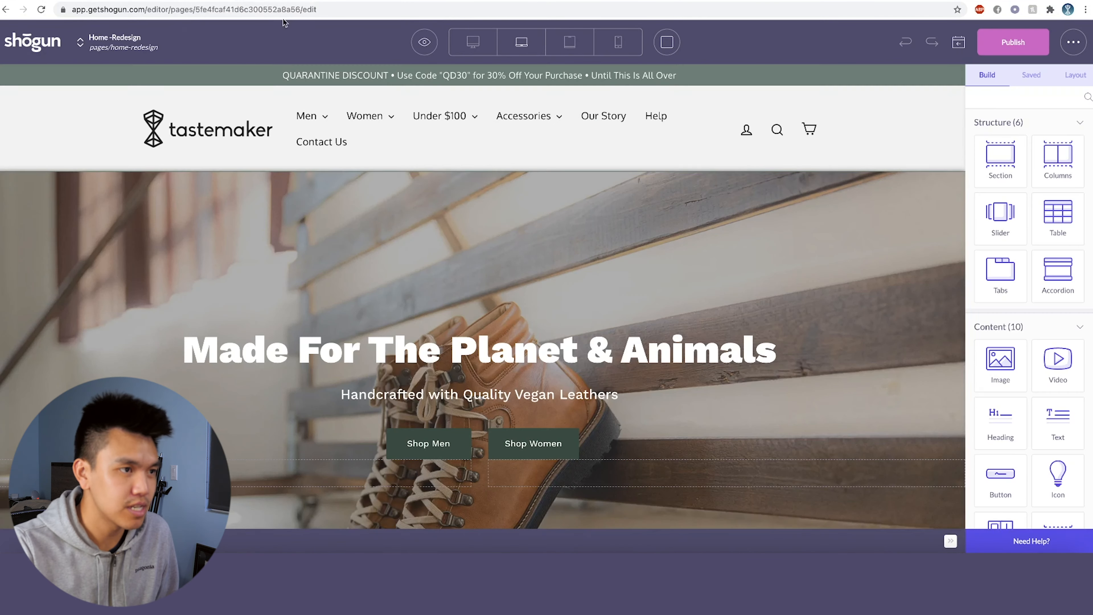
pyautogui.scroll(-12, 468, 256)
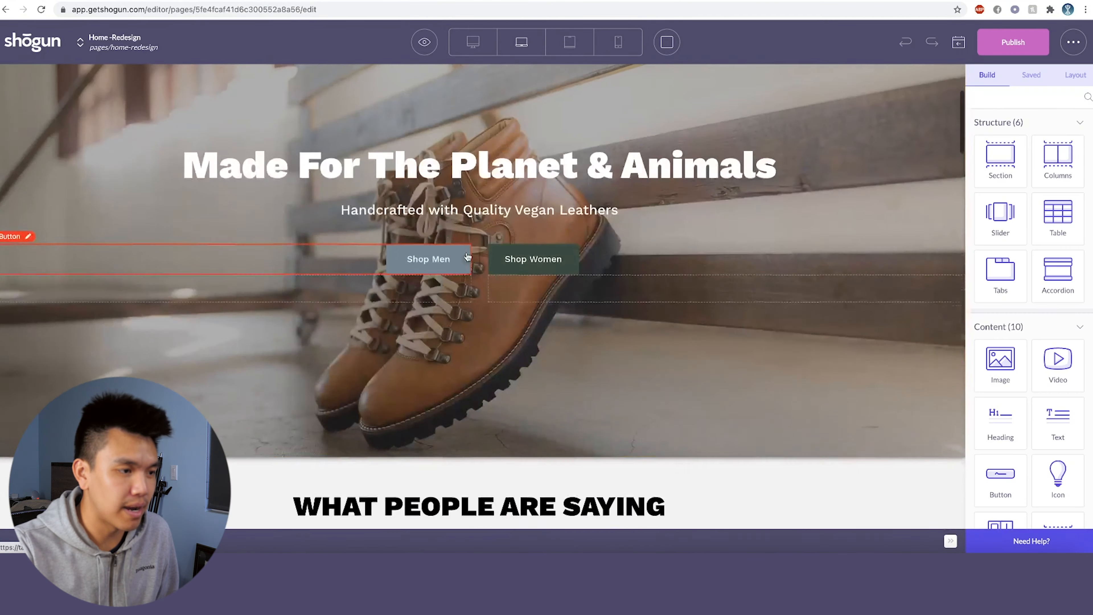
pyautogui.scroll(-6, 469, 256)
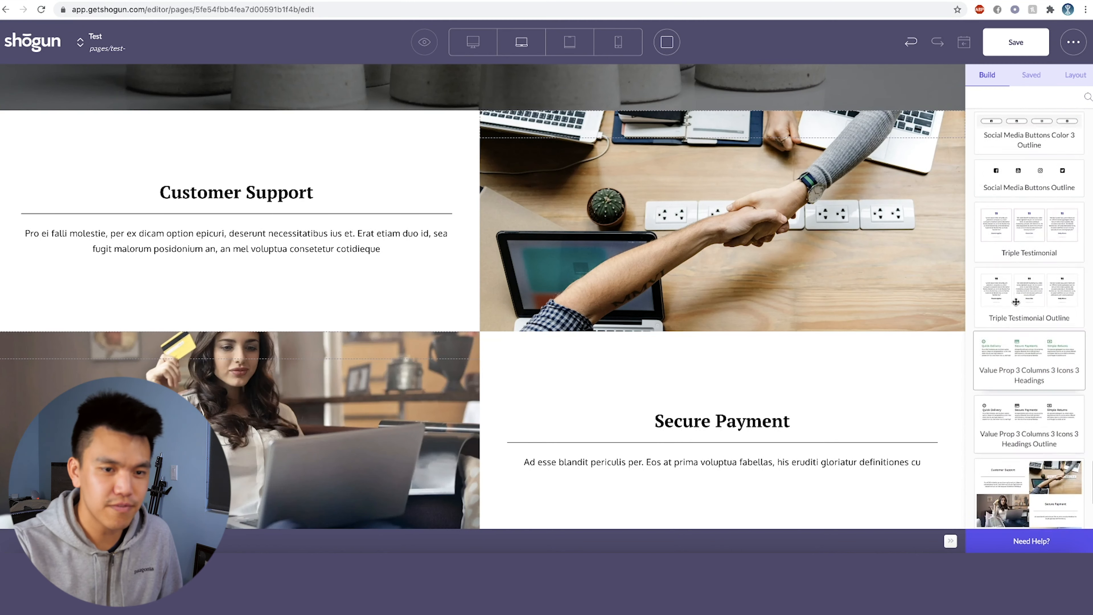
# Browse the structural blocks from testimonials to contact blocks, and switch to the Home -Redesign page's "WHY TASTEMAKER?" section.
pyautogui.scroll(10, 1016, 301)
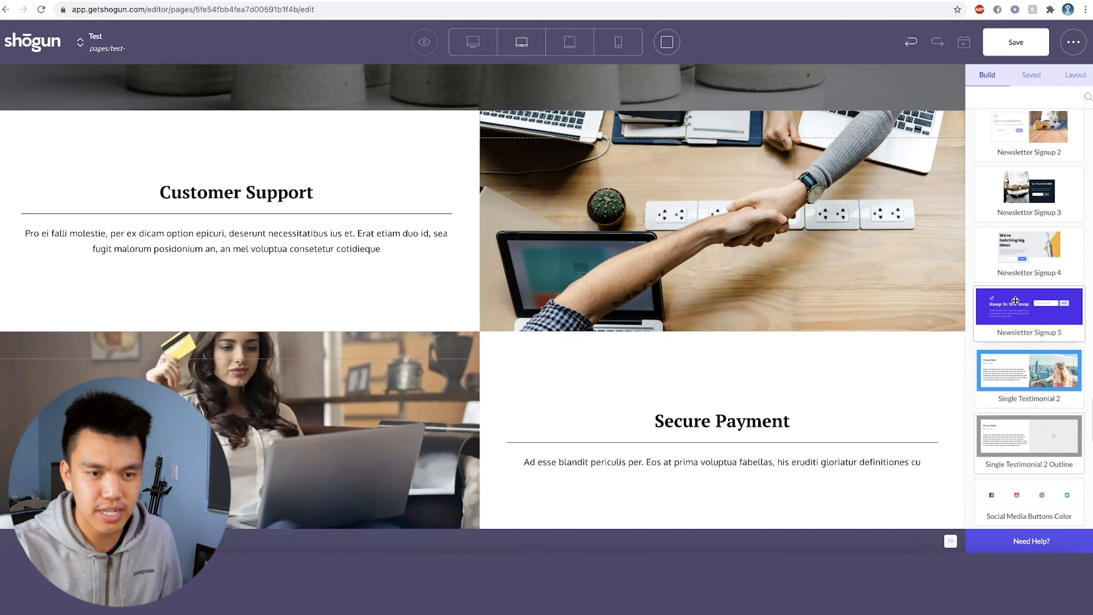
pyautogui.scroll(6, 1031, 340)
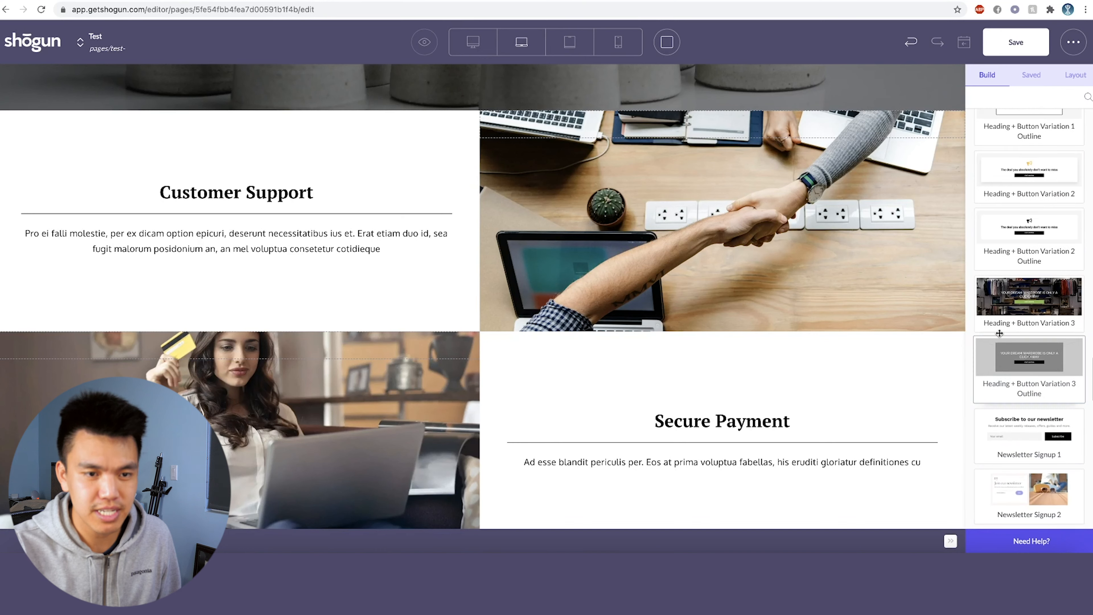
pyautogui.scroll(5, 1016, 355)
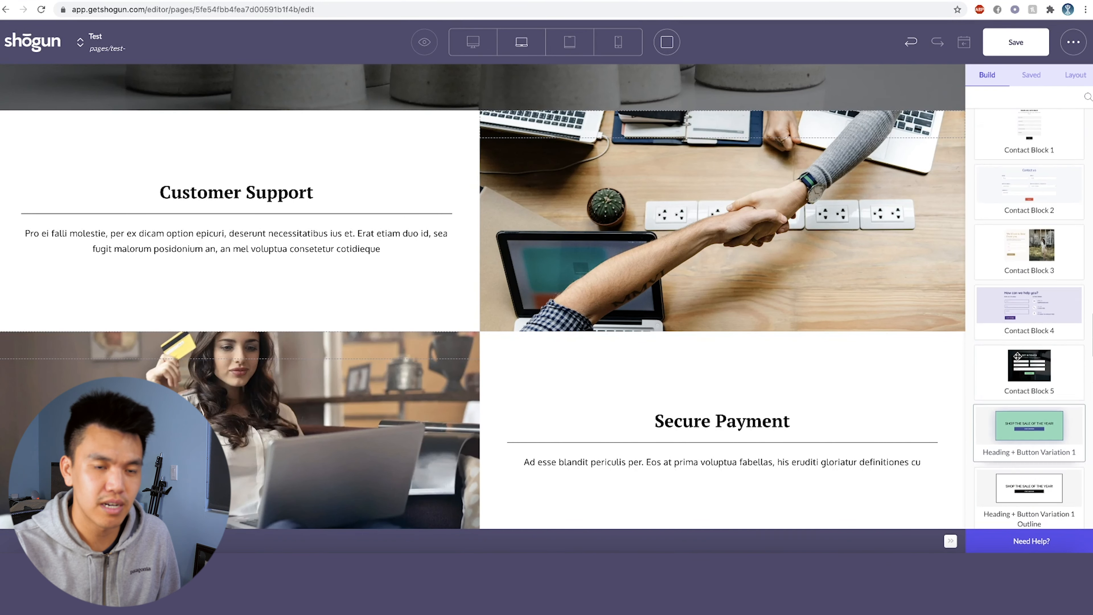
pyautogui.scroll(-3, 645, 362)
pyautogui.scroll(10, 552, 361)
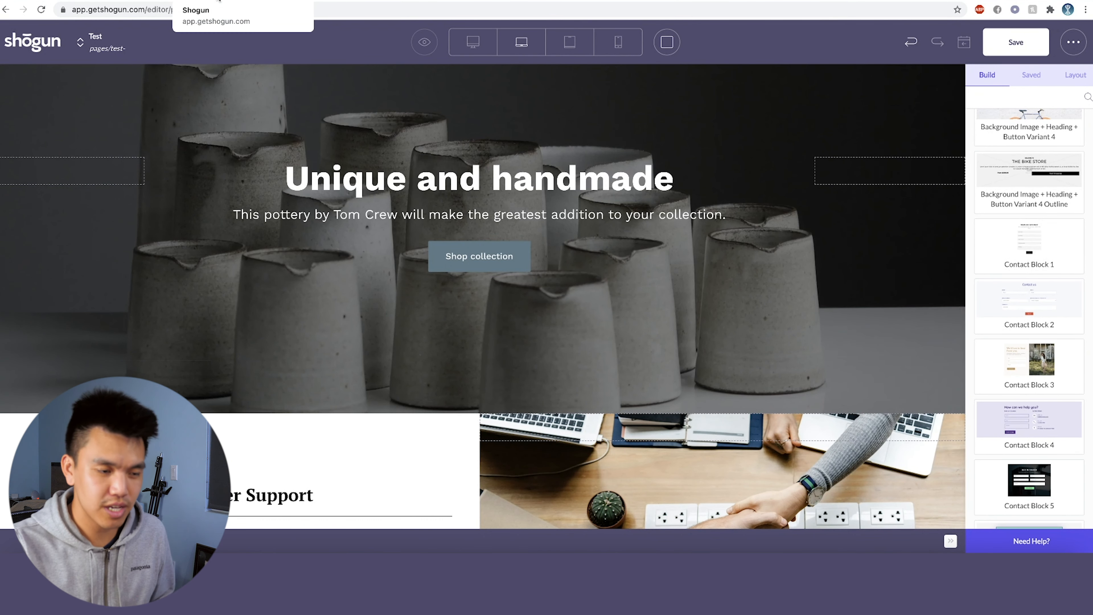
pyautogui.click(219, 1)
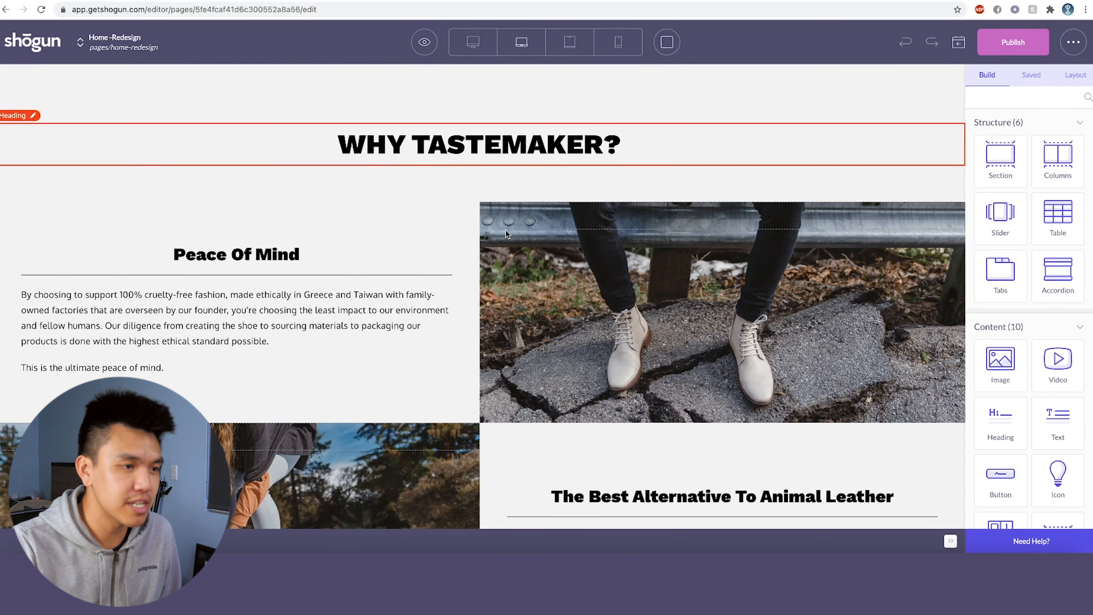
# Compare the Home -Redesign page's "Made For The Planet & Animals" hero section in the desktop and mobile views.
pyautogui.scroll(10, 558, 321)
pyautogui.scroll(7, 555, 323)
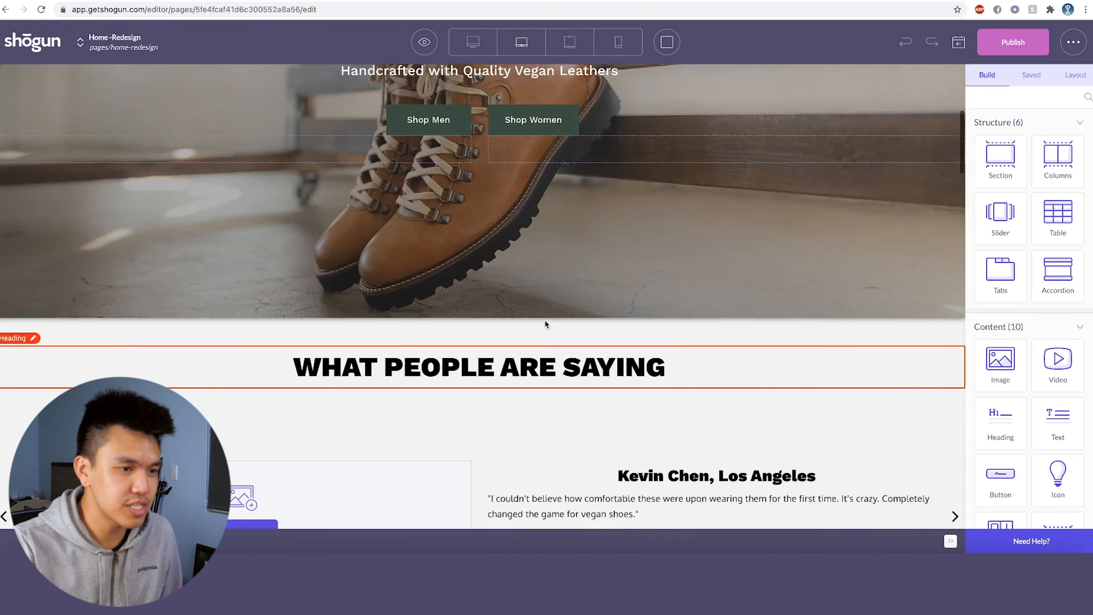
pyautogui.scroll(-6, 512, 347)
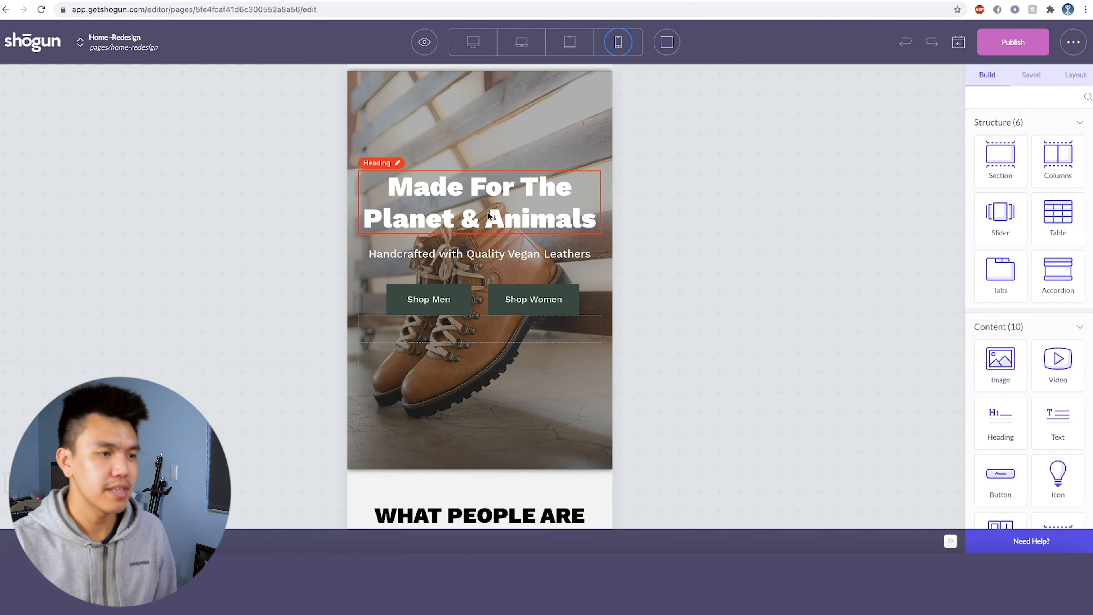
pyautogui.click(473, 41)
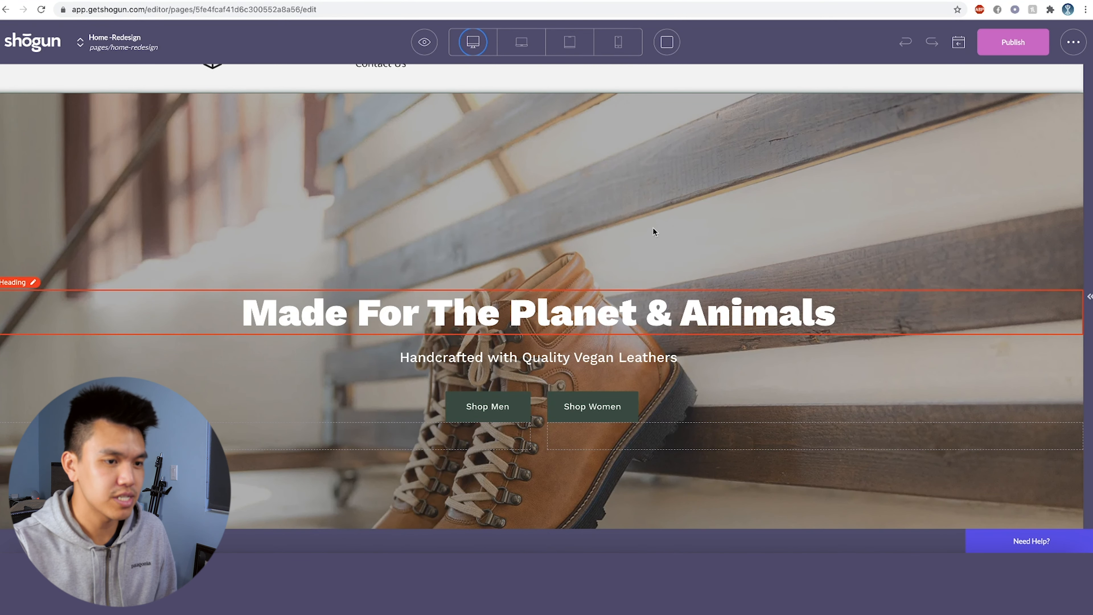
pyautogui.click(618, 43)
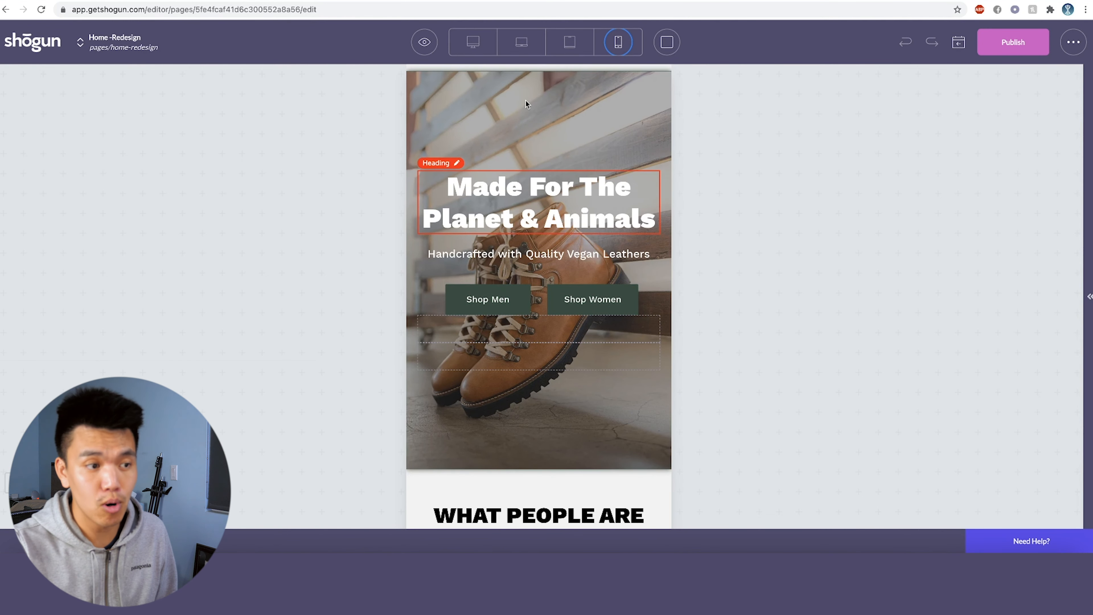
pyautogui.click(472, 42)
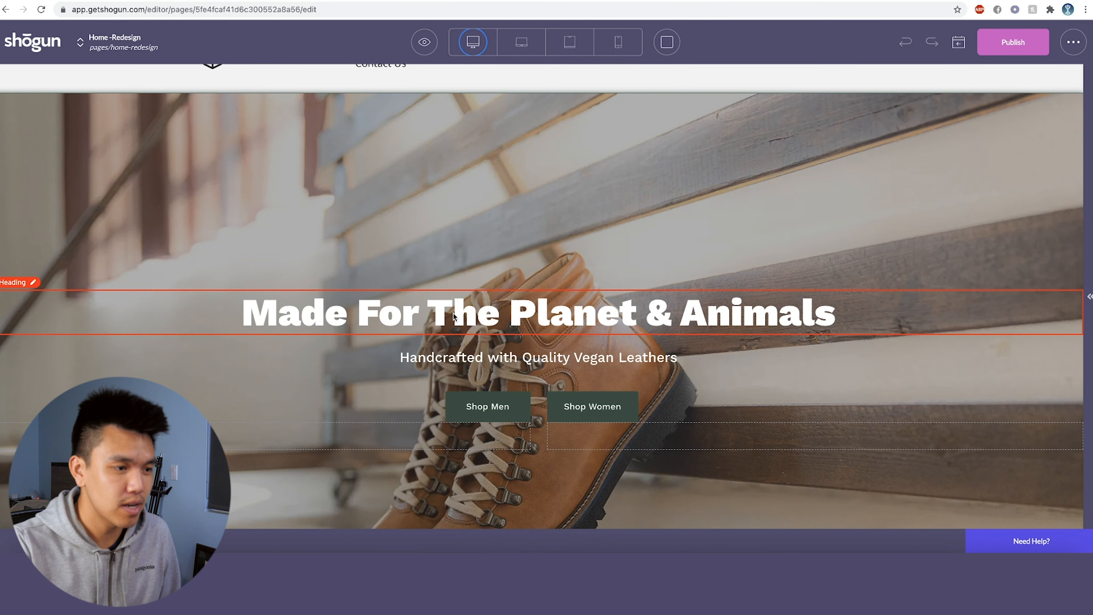
# Open the hero heading's settings and go through its per-device editing options for desktop, laptop and tablet.
pyautogui.doubleClick(580, 315)
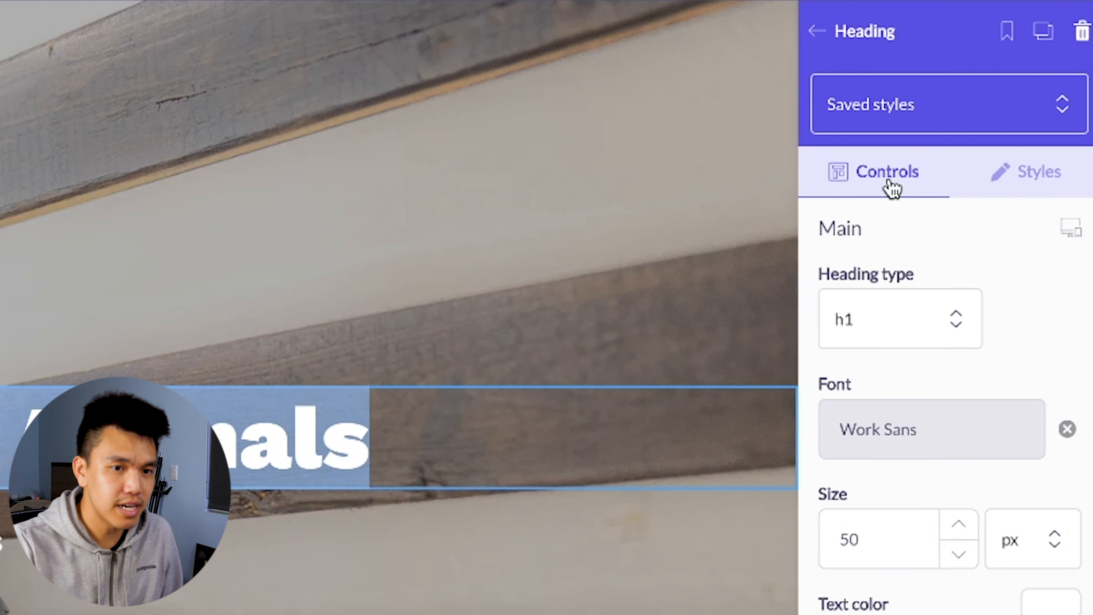
pyautogui.click(1052, 141)
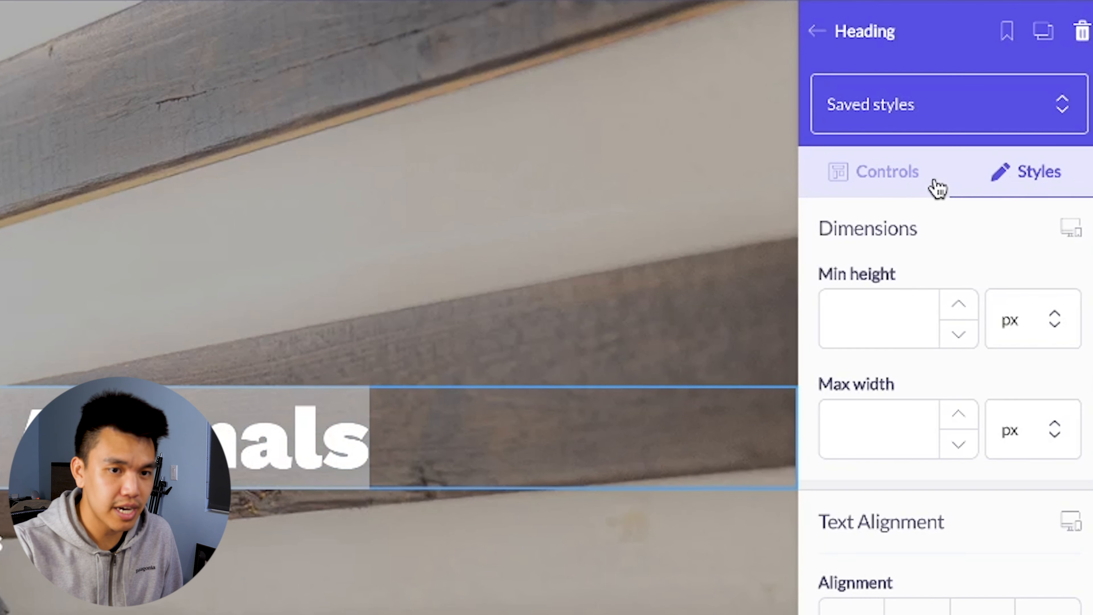
pyautogui.click(892, 185)
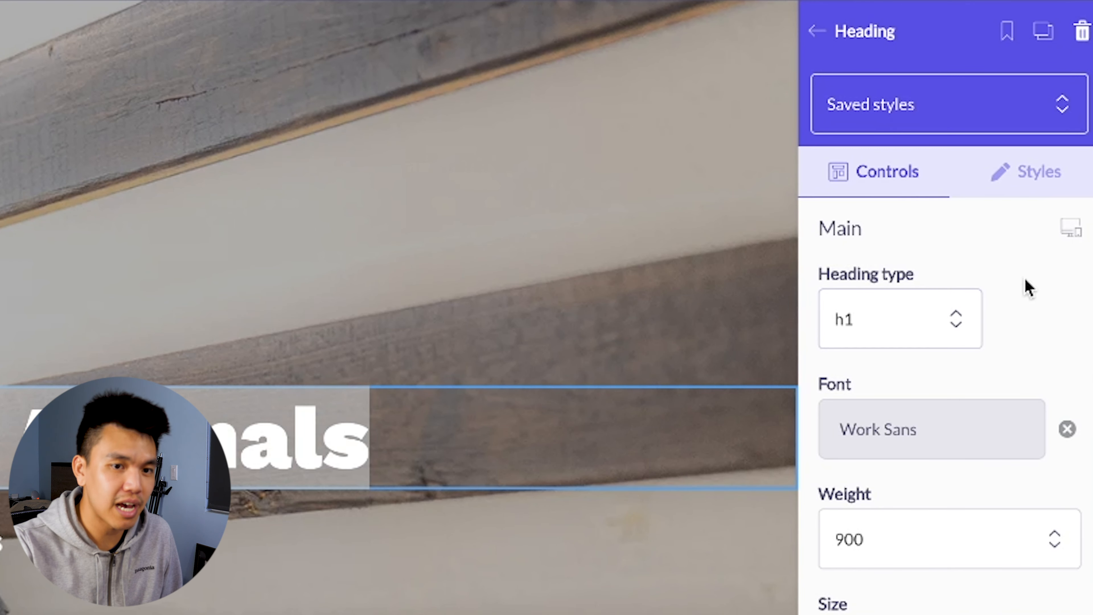
pyautogui.click(1070, 231)
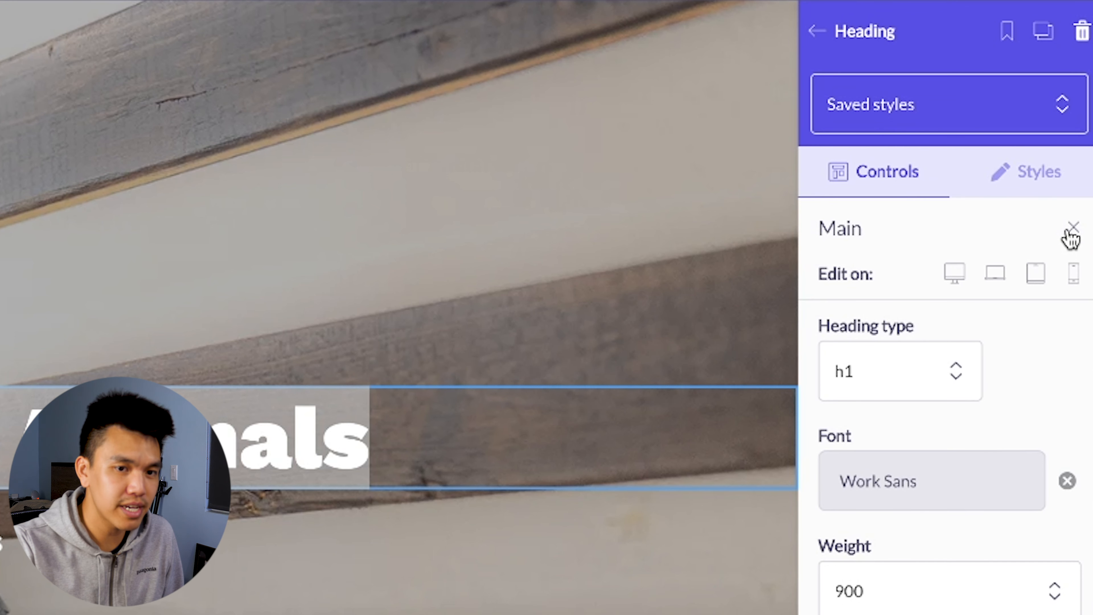
pyautogui.click(953, 284)
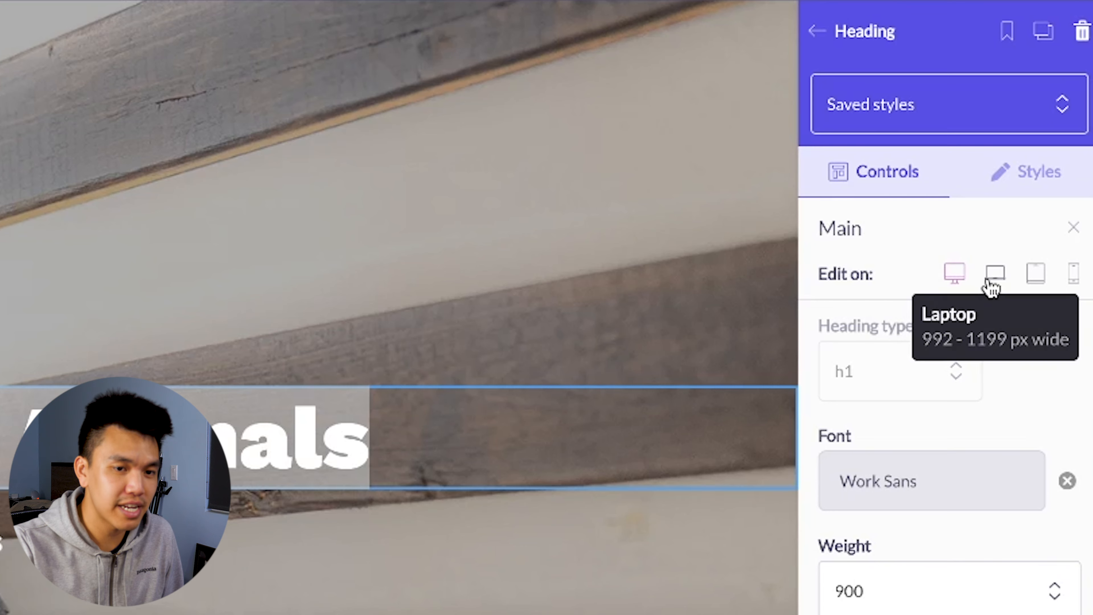
pyautogui.click(997, 288)
pyautogui.click(1034, 282)
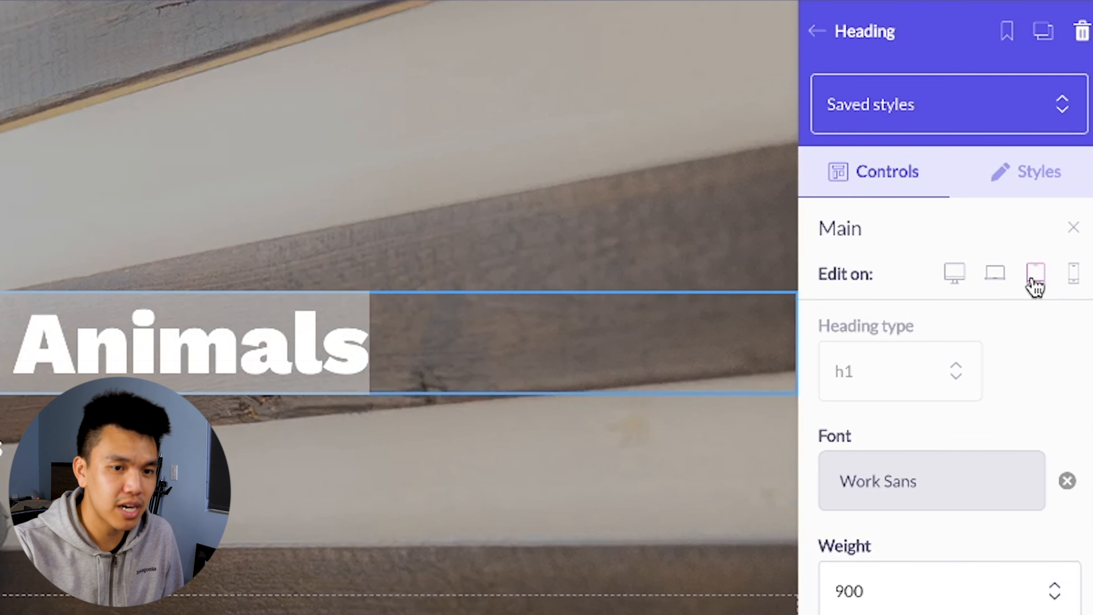
# Set the "Made For The Planet & Animals" heading's size to 10 px for mobile screens only.
pyautogui.click(1072, 282)
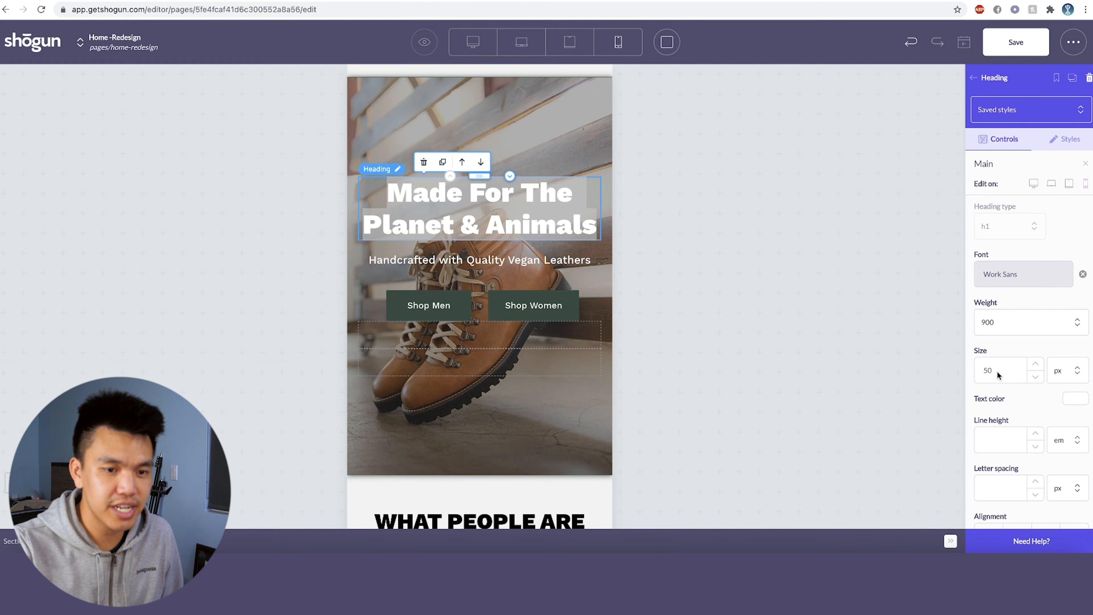
pyautogui.click(997, 374)
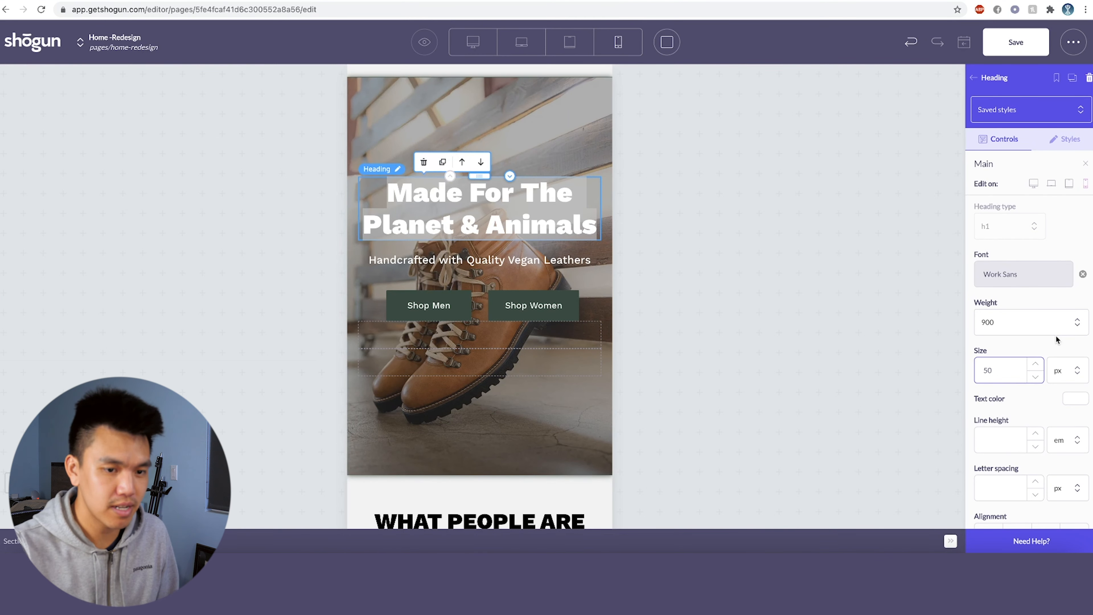
pyautogui.press('BackSpace')
pyautogui.press('BackSpace')
pyautogui.write('10')
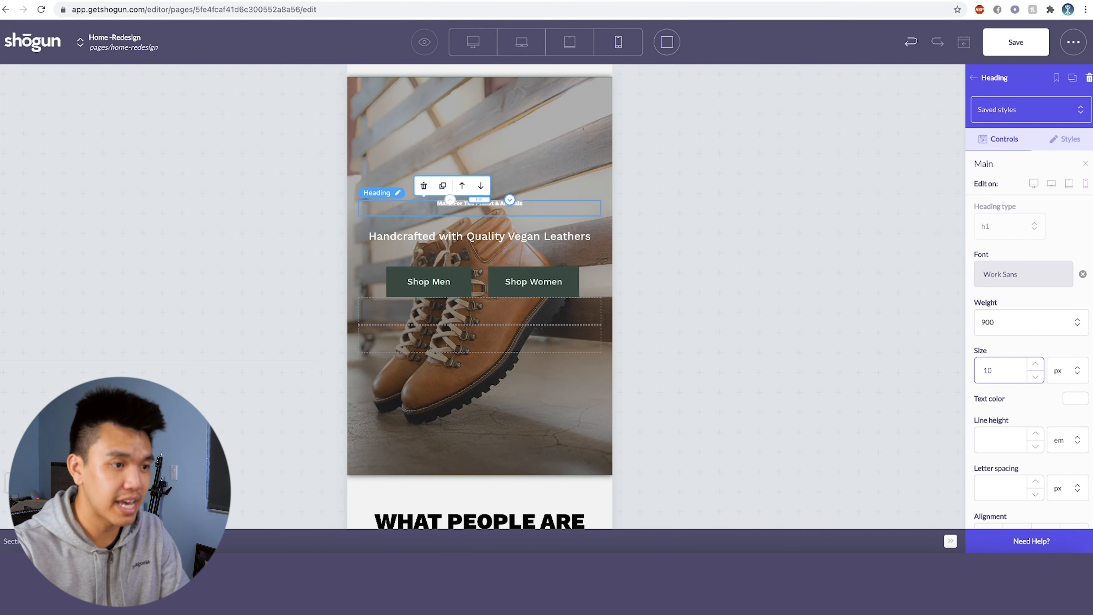
pyautogui.click(729, 280)
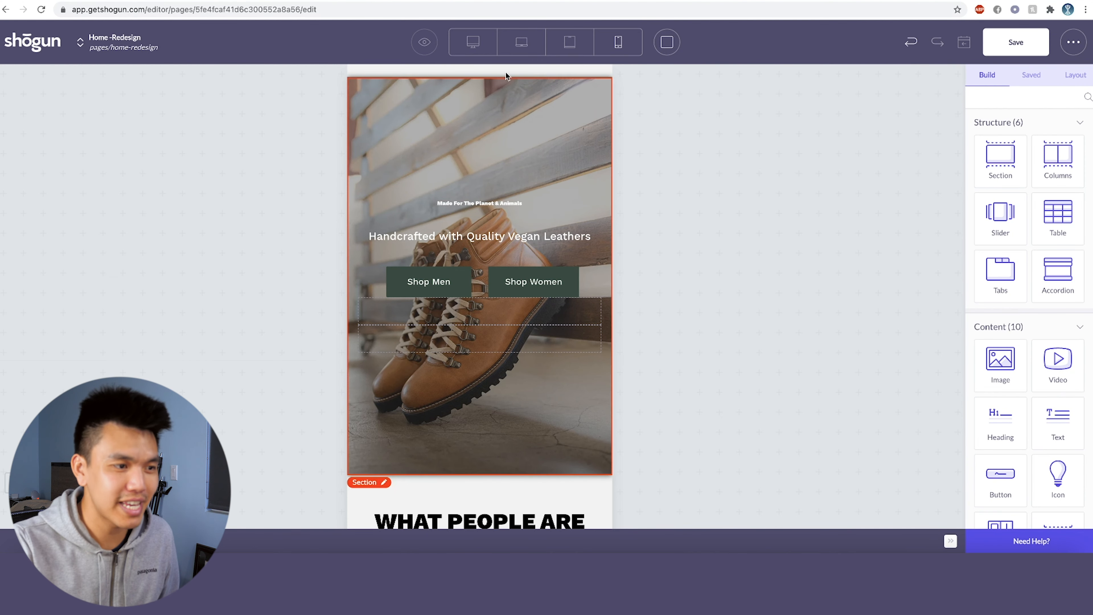
# Check the hero section in the desktop view and compare its header, heading and buttons with the mobile view.
pyautogui.click(473, 42)
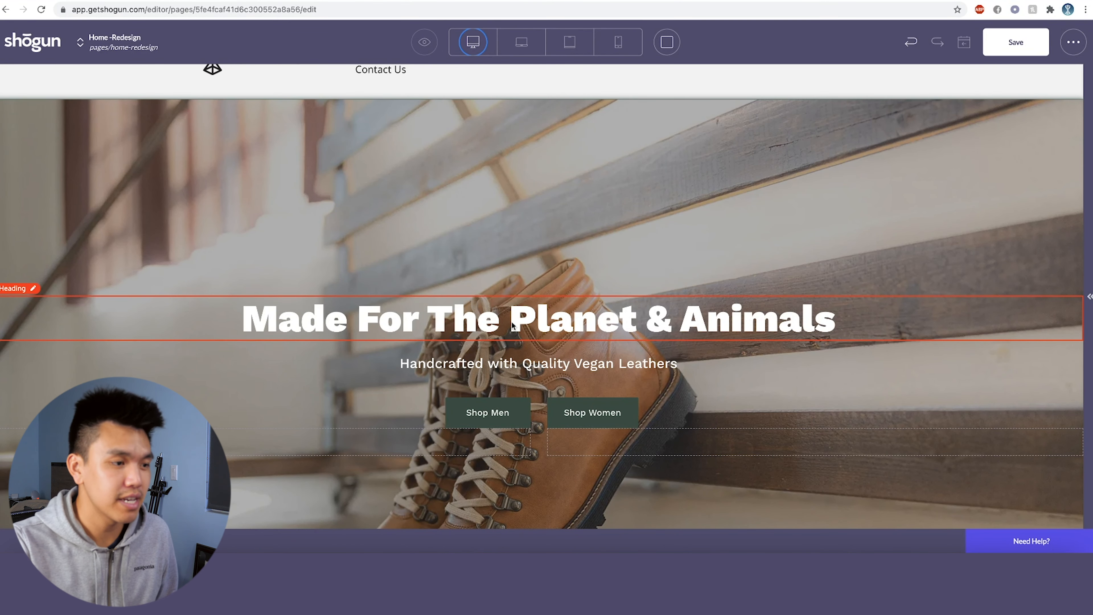
pyautogui.scroll(-3, 512, 325)
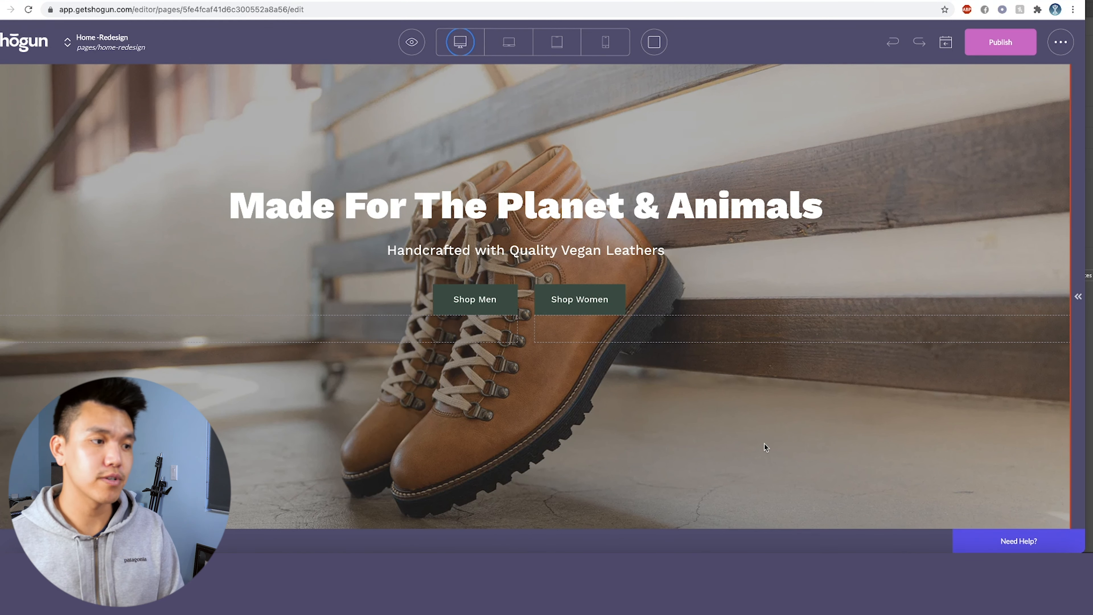
pyautogui.scroll(-5, 764, 444)
pyautogui.scroll(2, 598, 297)
pyautogui.scroll(6, 595, 292)
pyautogui.scroll(-2, 405, 157)
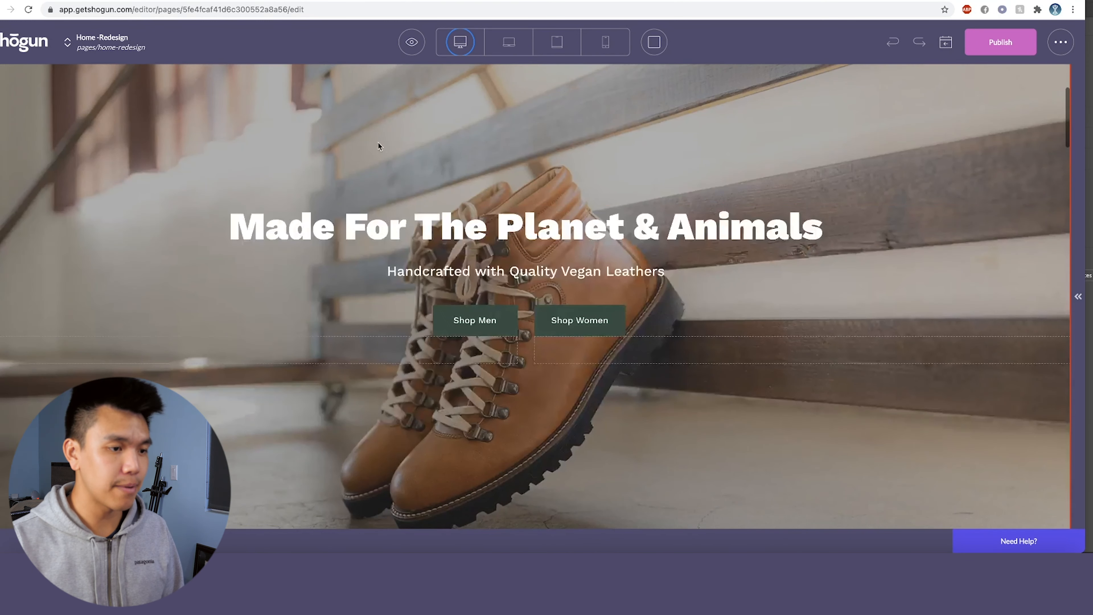
pyautogui.click(611, 41)
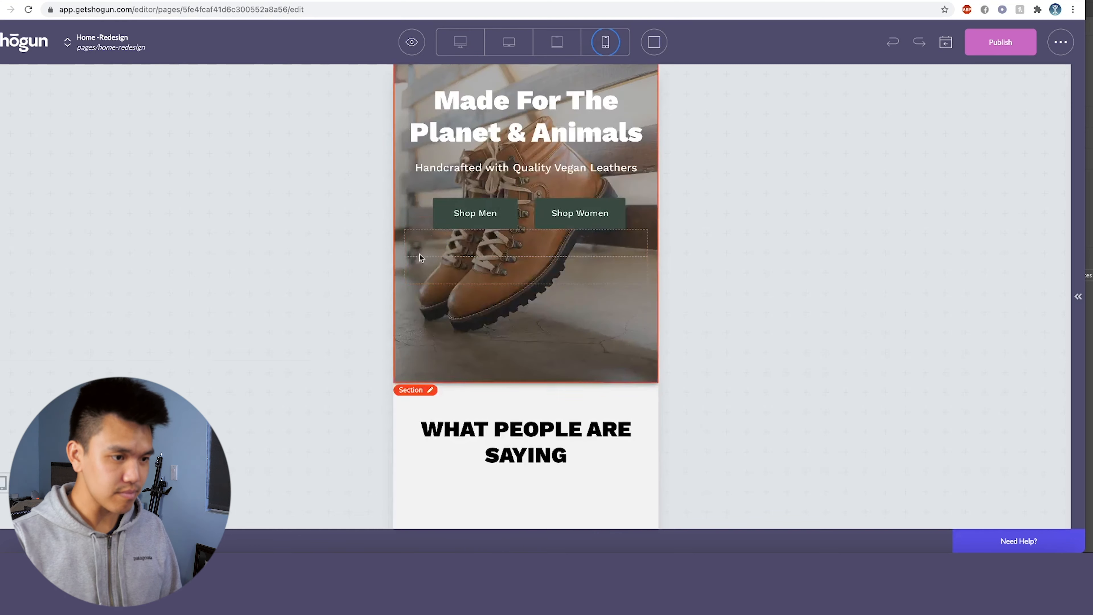
pyautogui.scroll(3, 491, 166)
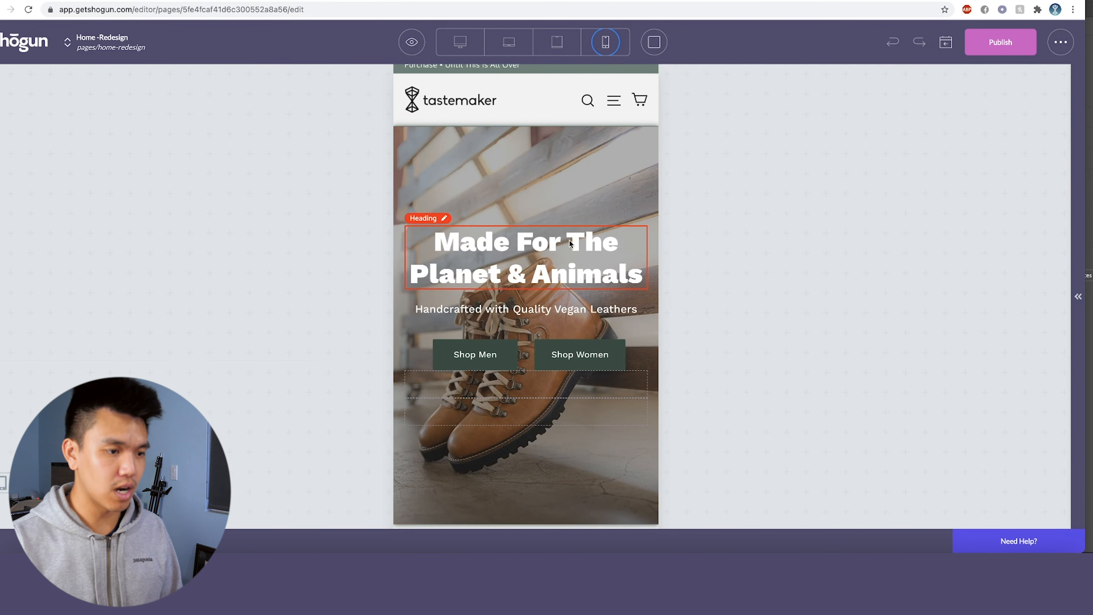
pyautogui.scroll(1, 645, 495)
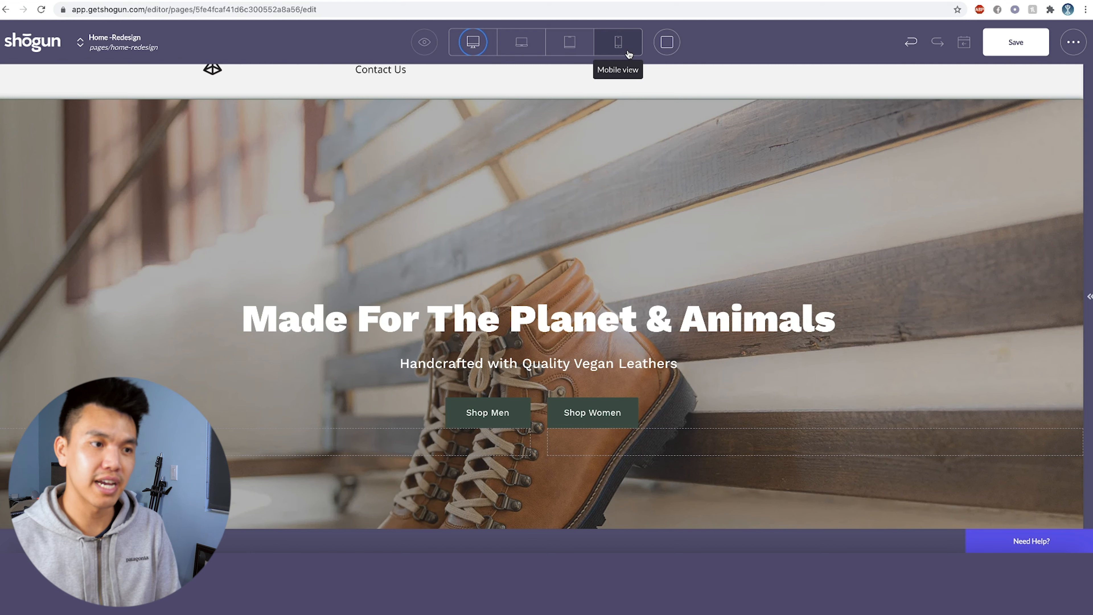
# Review the mobile layout from the "The Best Alternative To Animal Leather" section down to the numbered benefits.
pyautogui.click(618, 42)
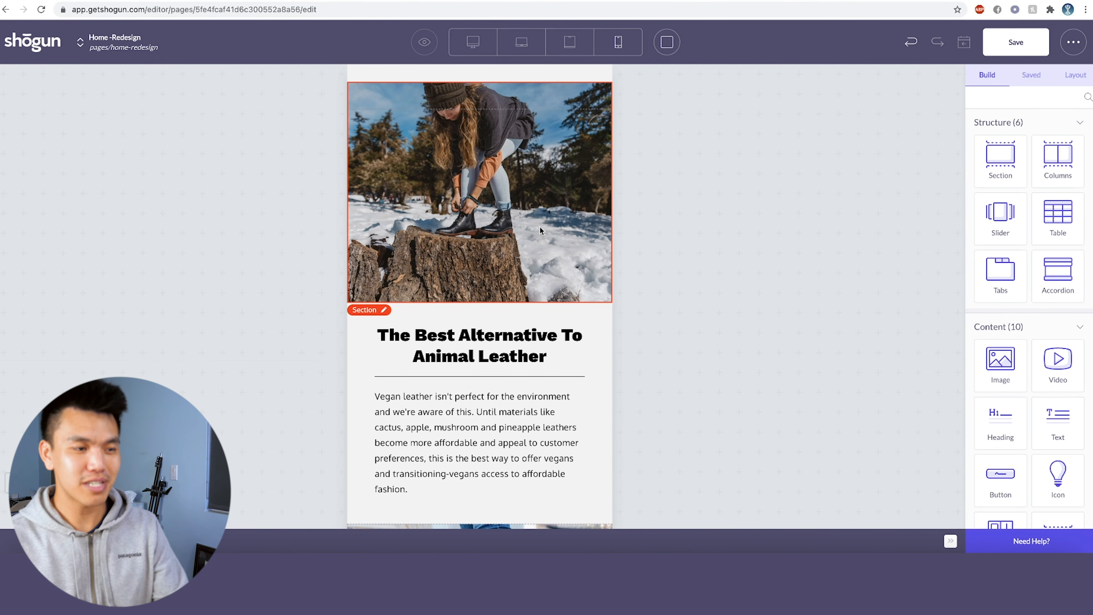
pyautogui.scroll(-4, 523, 261)
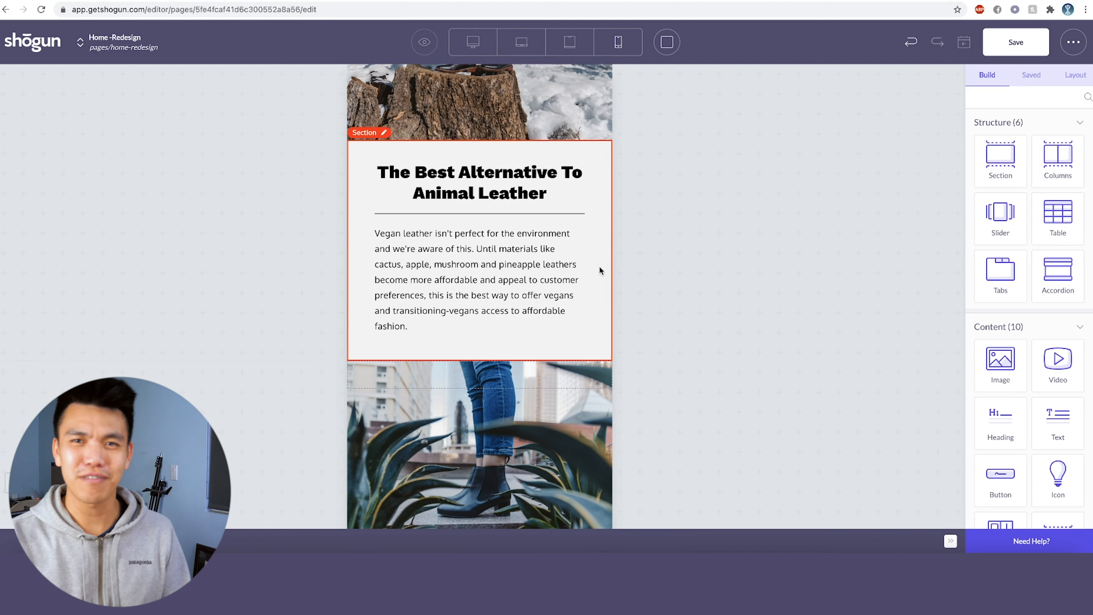
pyautogui.scroll(-12, 600, 270)
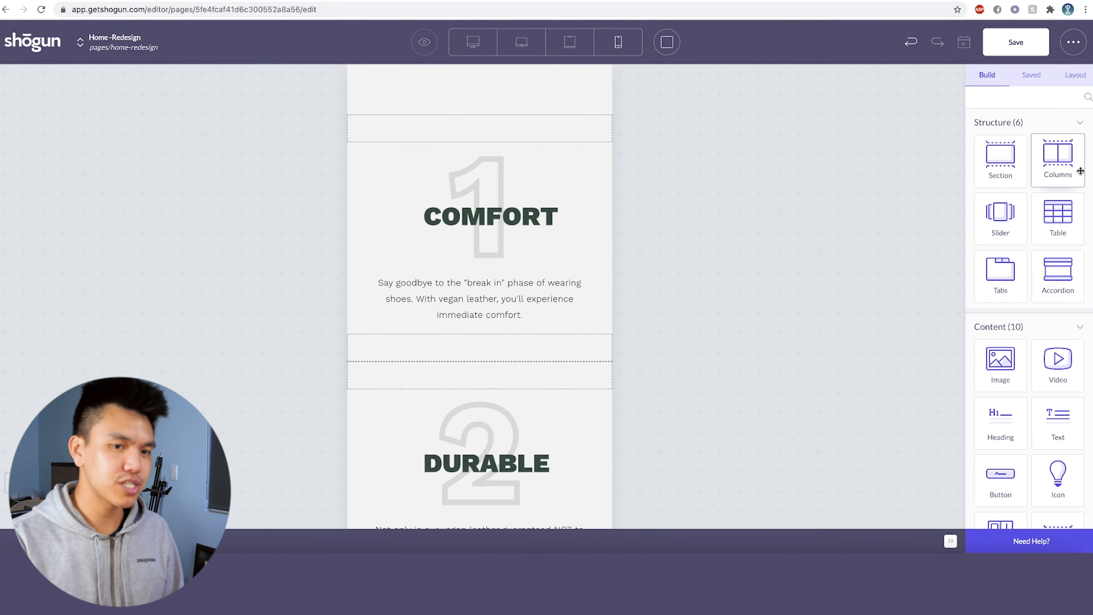
pyautogui.scroll(-2, 501, 252)
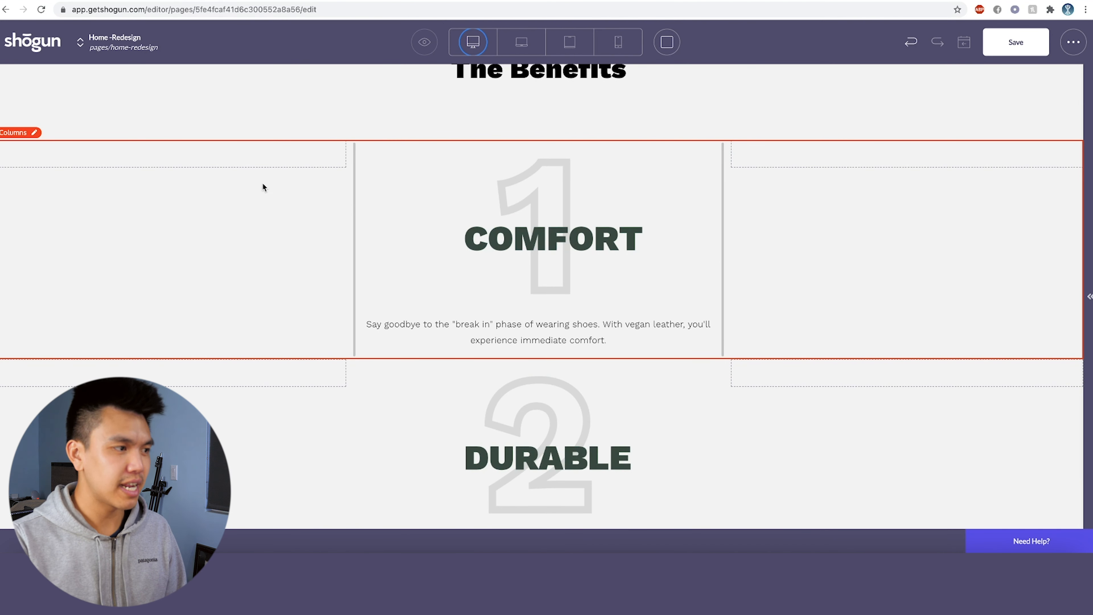
# Insert a Columns element under "The Benefits" heading, above the COMFORT block, and set its number of columns to 3.
pyautogui.click(258, 174)
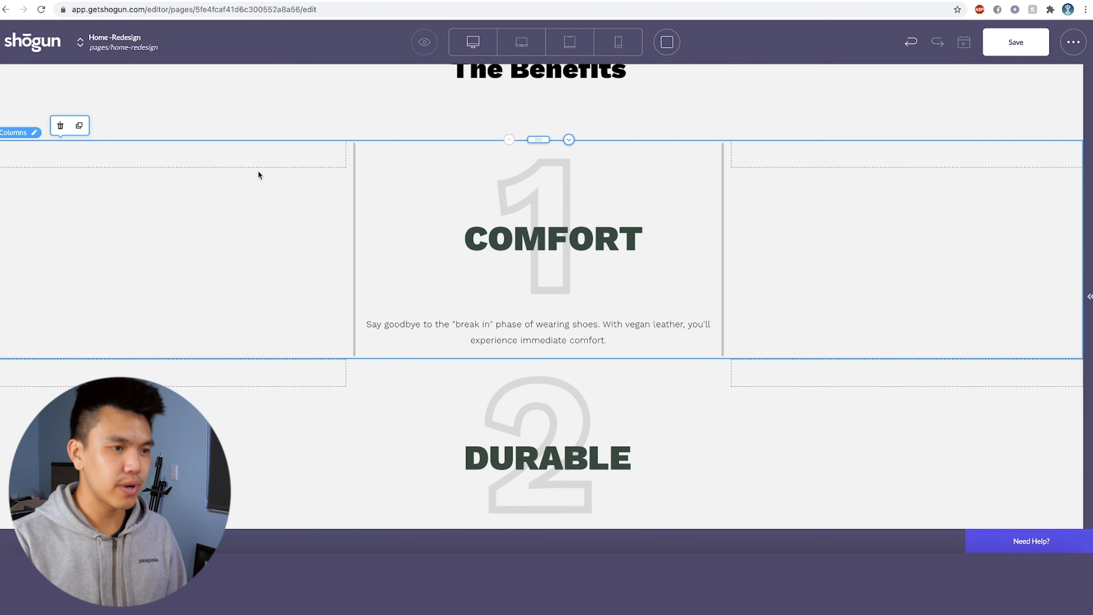
pyautogui.click(972, 80)
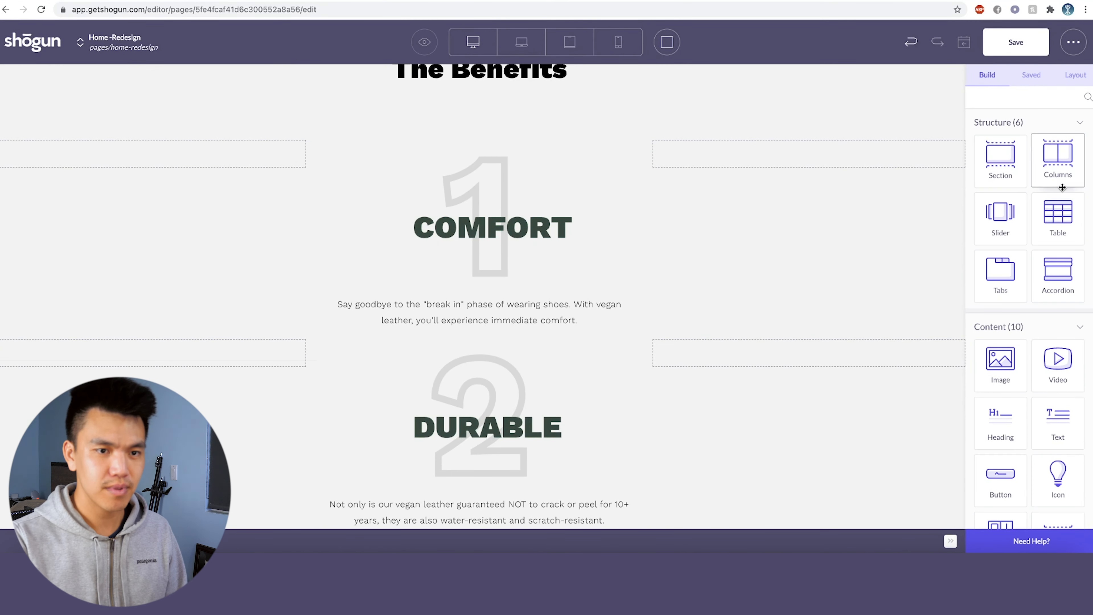
pyautogui.moveTo(1061, 172); pyautogui.dragTo(644, 140)
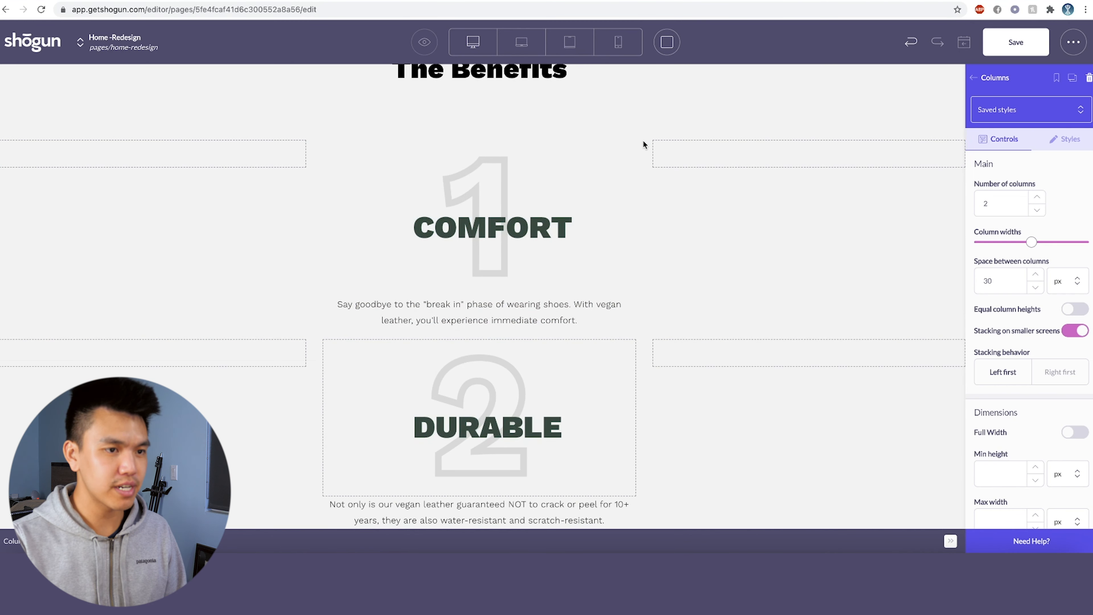
pyautogui.click(1037, 198)
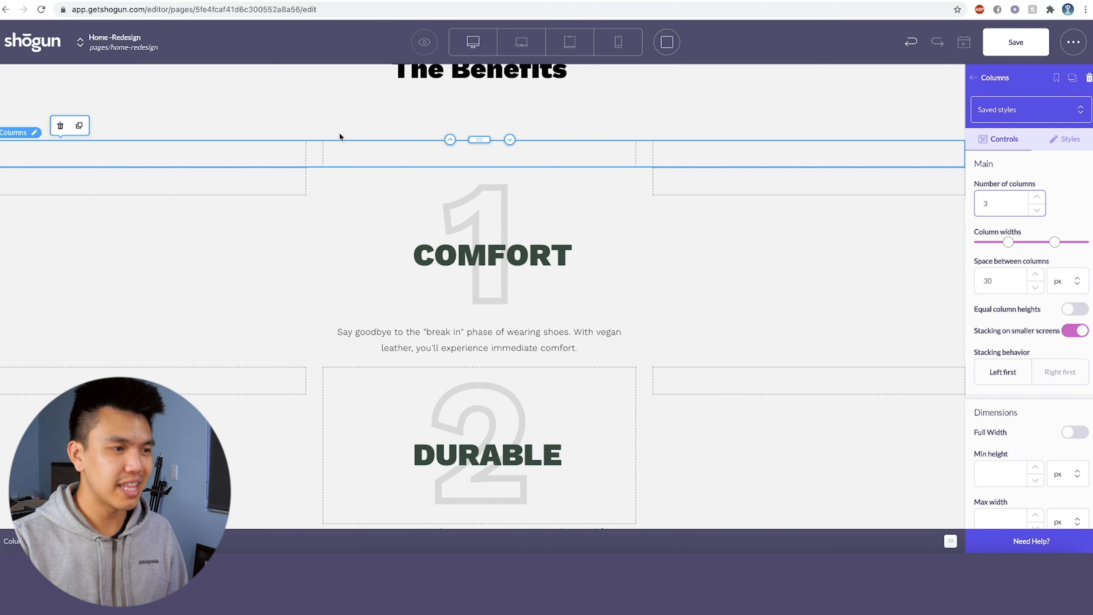
# Add an Image element to the middle column of the new row above the COMFORT block.
pyautogui.click(973, 78)
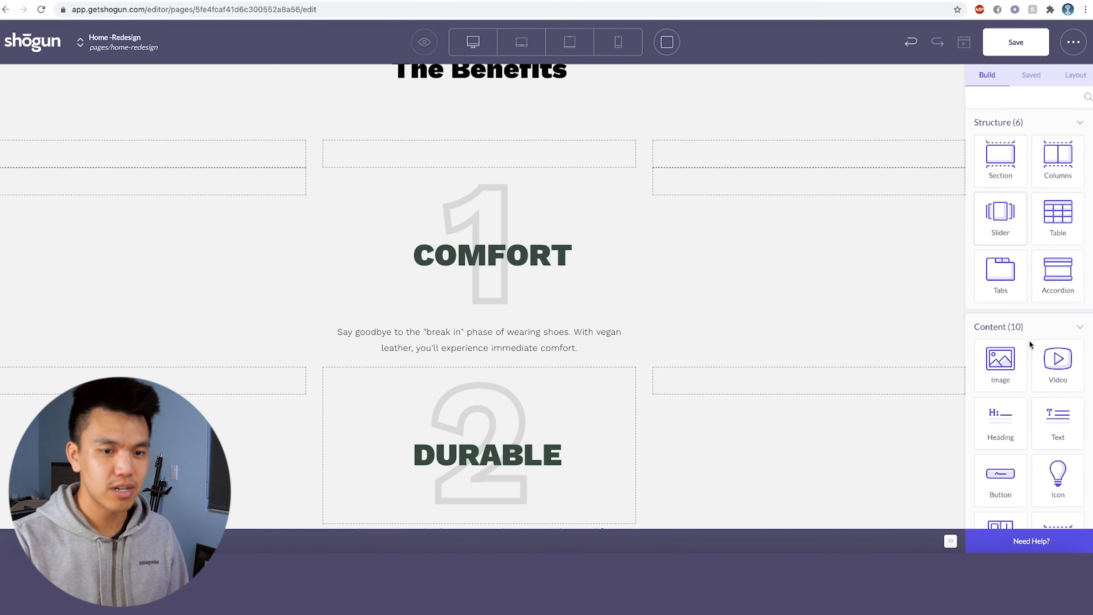
pyautogui.scroll(-5, 1040, 301)
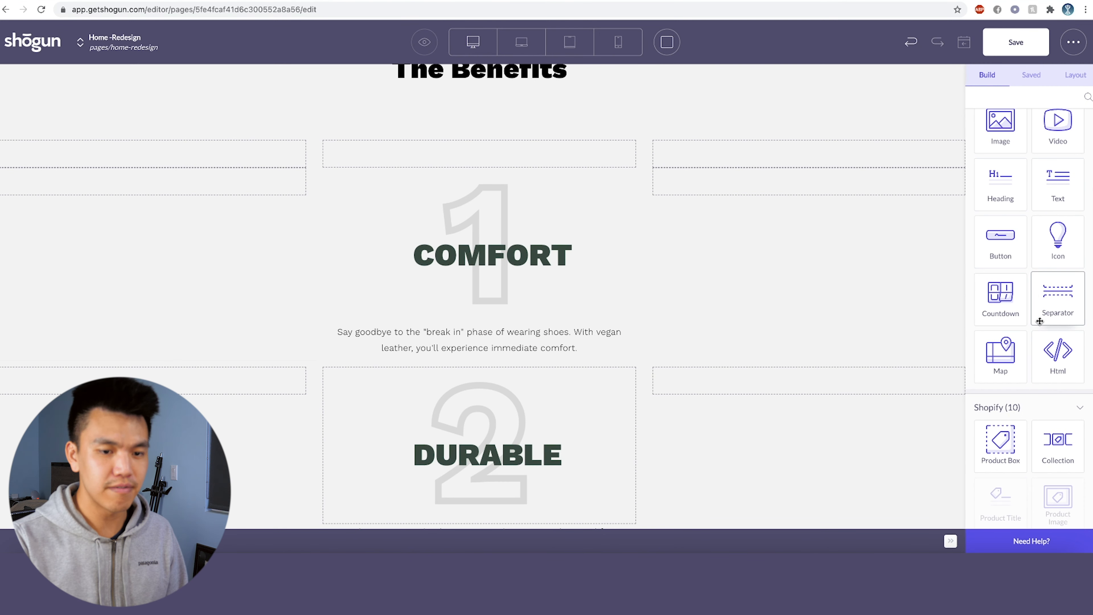
pyautogui.moveTo(1000, 125); pyautogui.dragTo(503, 152)
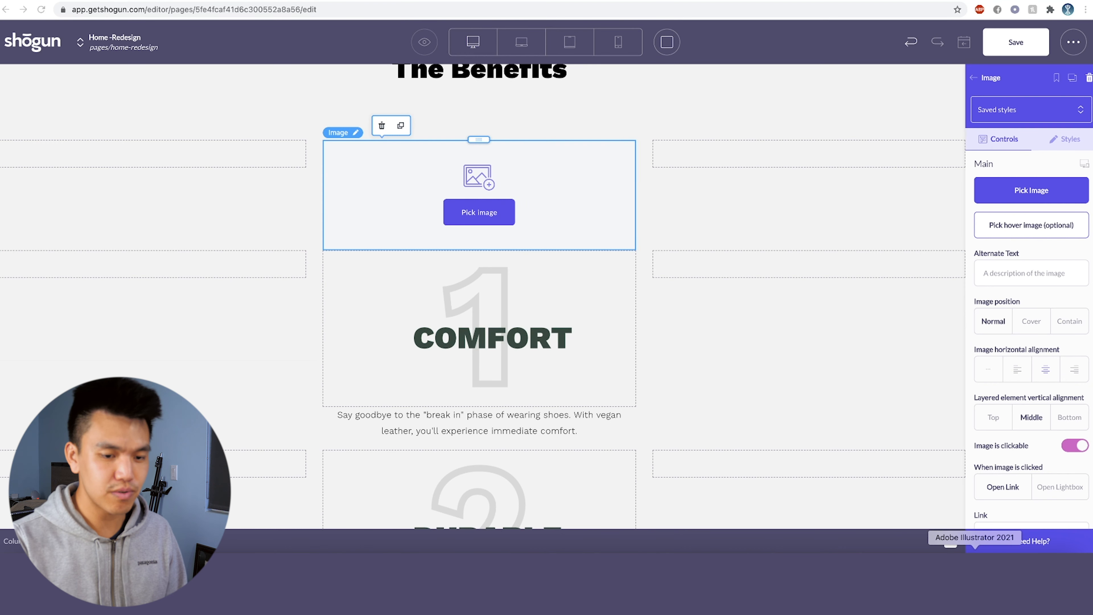
# View the numbered "SERVICE" graphic in Adobe Illustrator, and return to the benefits section in the Shogun editor.
pyautogui.click(974, 549)
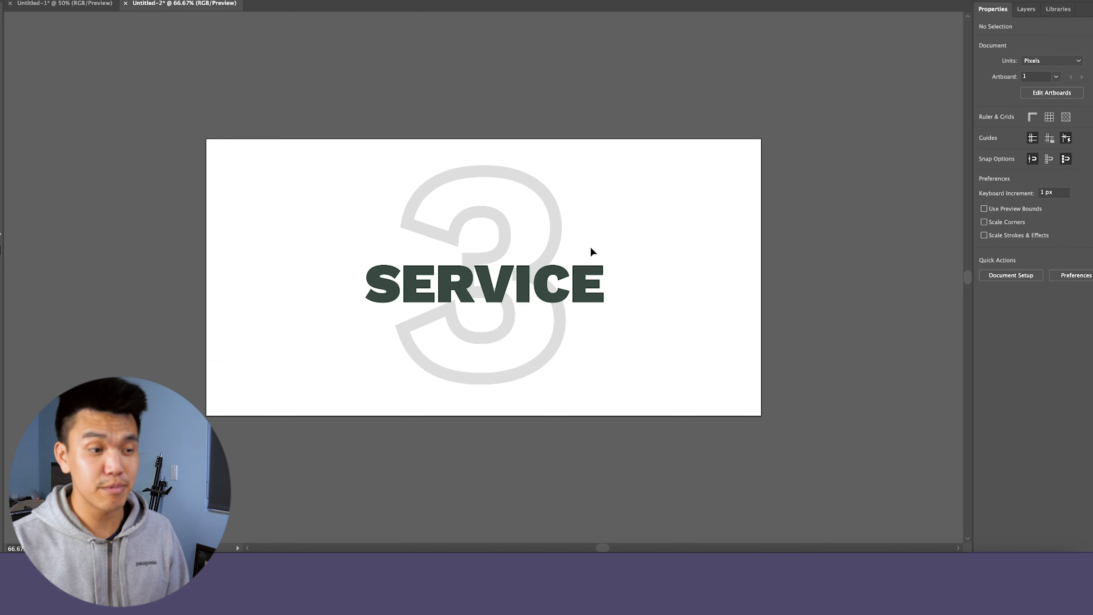
pyautogui.click(198, 548)
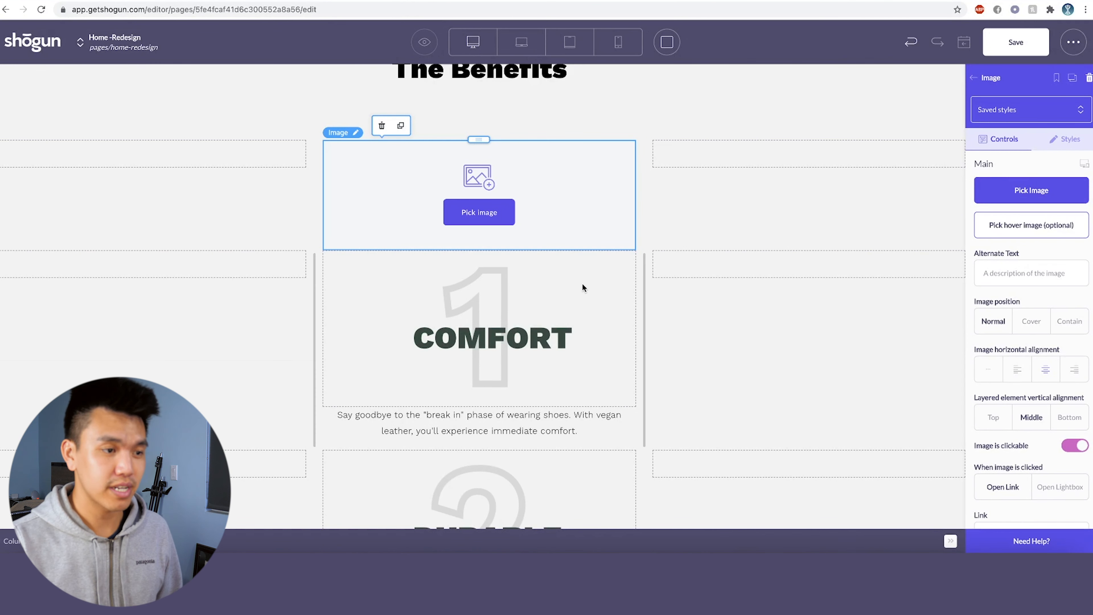
pyautogui.scroll(-2, 581, 284)
pyautogui.scroll(2, 426, 215)
pyautogui.scroll(2, 388, 179)
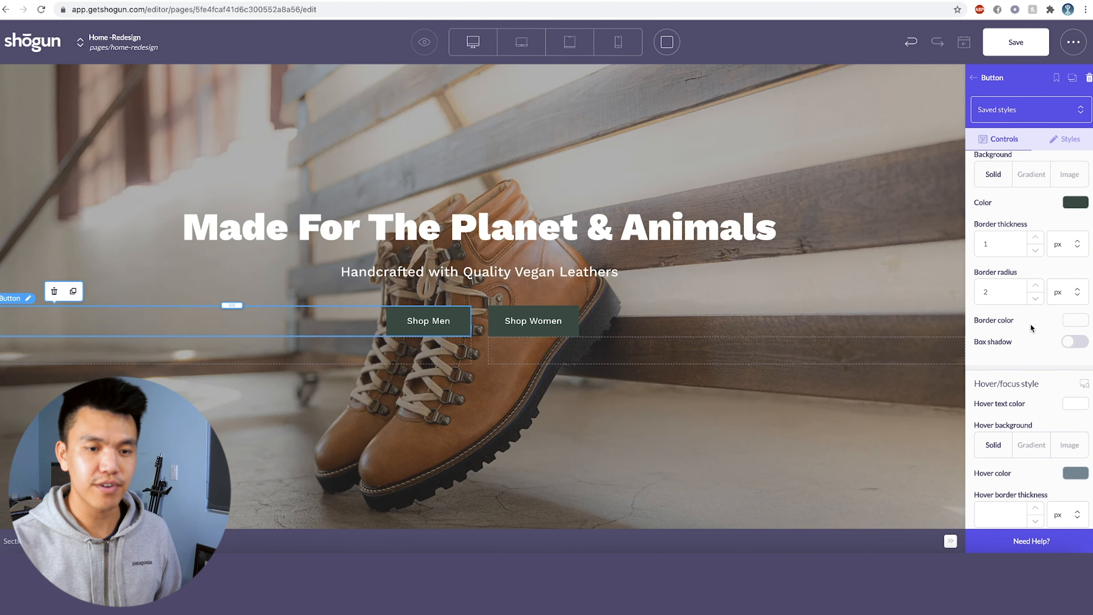
# Look over the Shop Men button's style controls, and review the hero and "WHAT PEOPLE ARE SAYING" sections in the desktop page preview.
pyautogui.scroll(-5, 1028, 323)
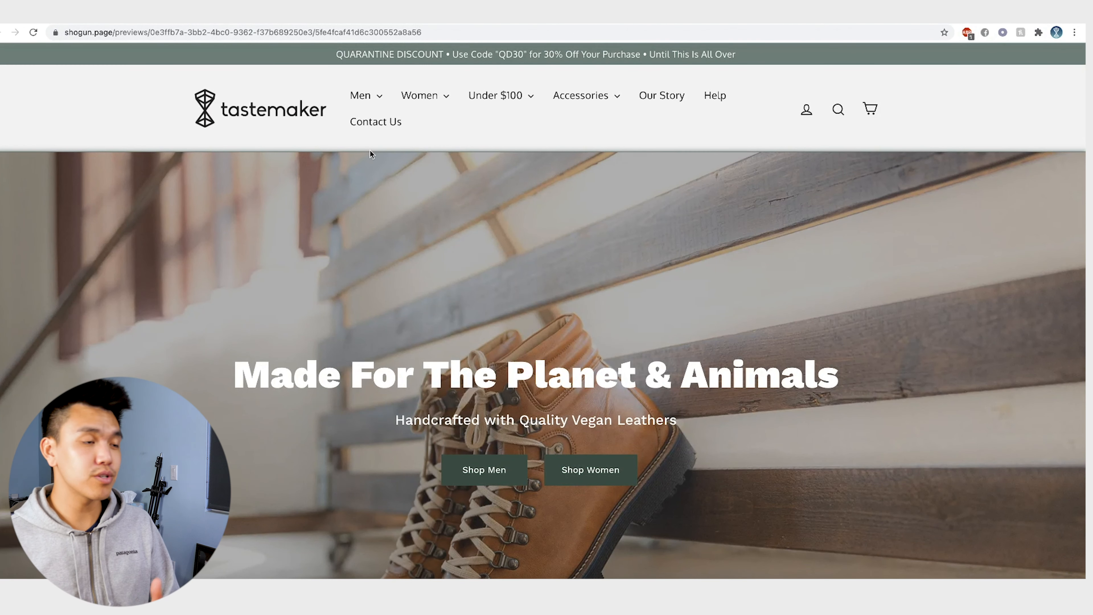
pyautogui.scroll(-3, 370, 150)
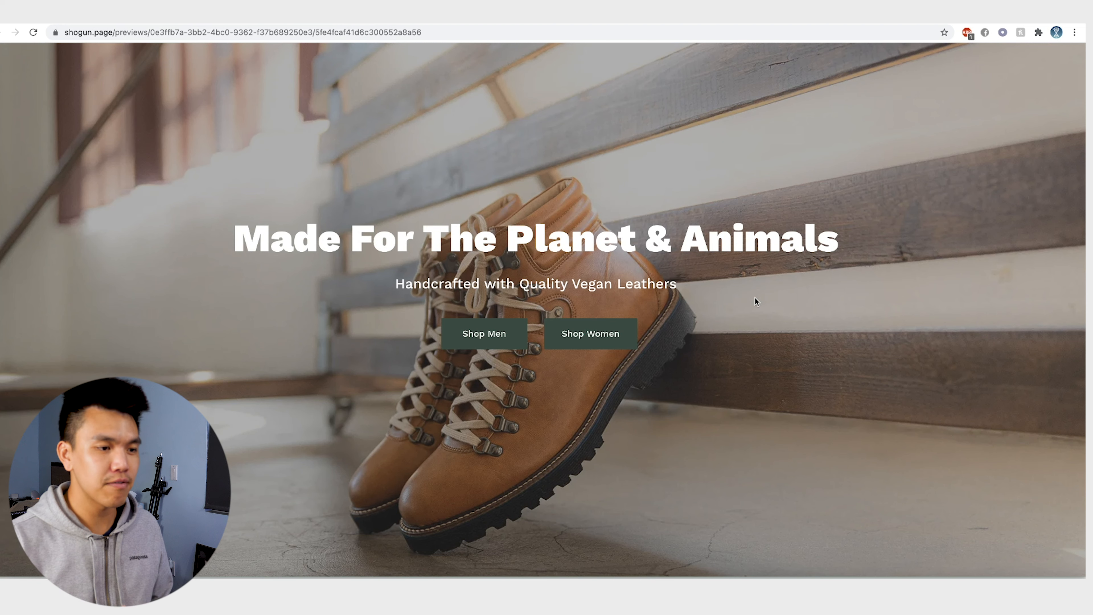
pyautogui.scroll(1, 573, 344)
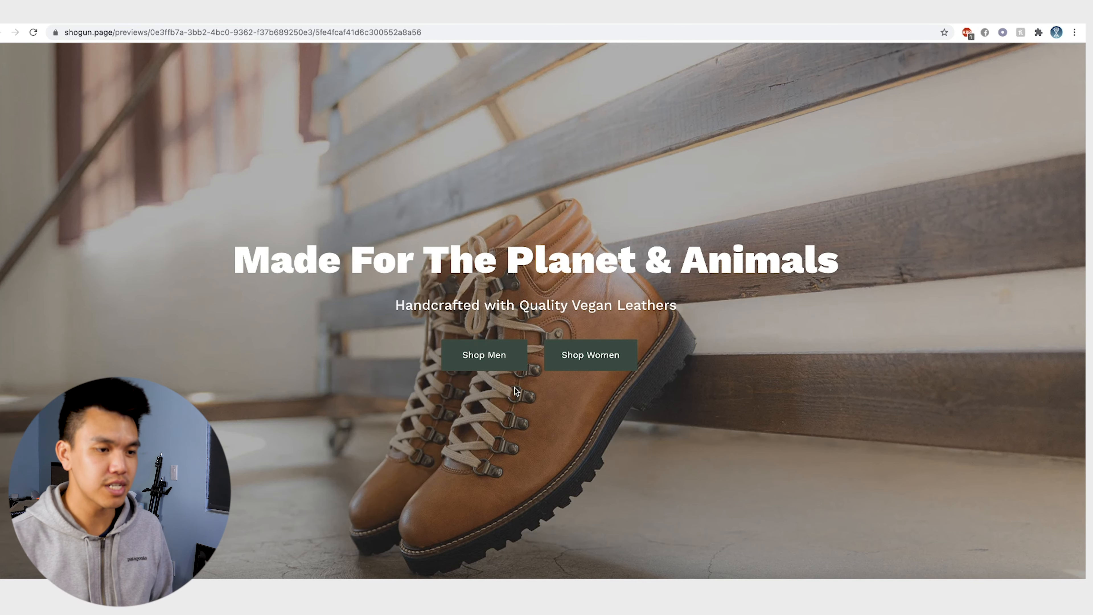
pyautogui.scroll(-10, 515, 388)
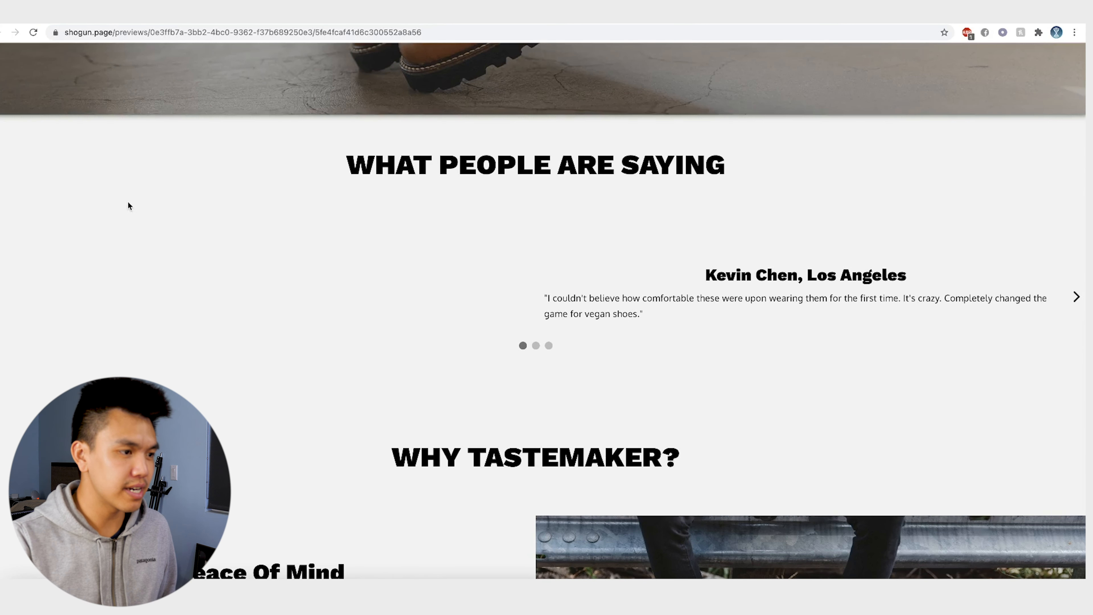
pyautogui.moveTo(375, 165); pyautogui.dragTo(751, 172)
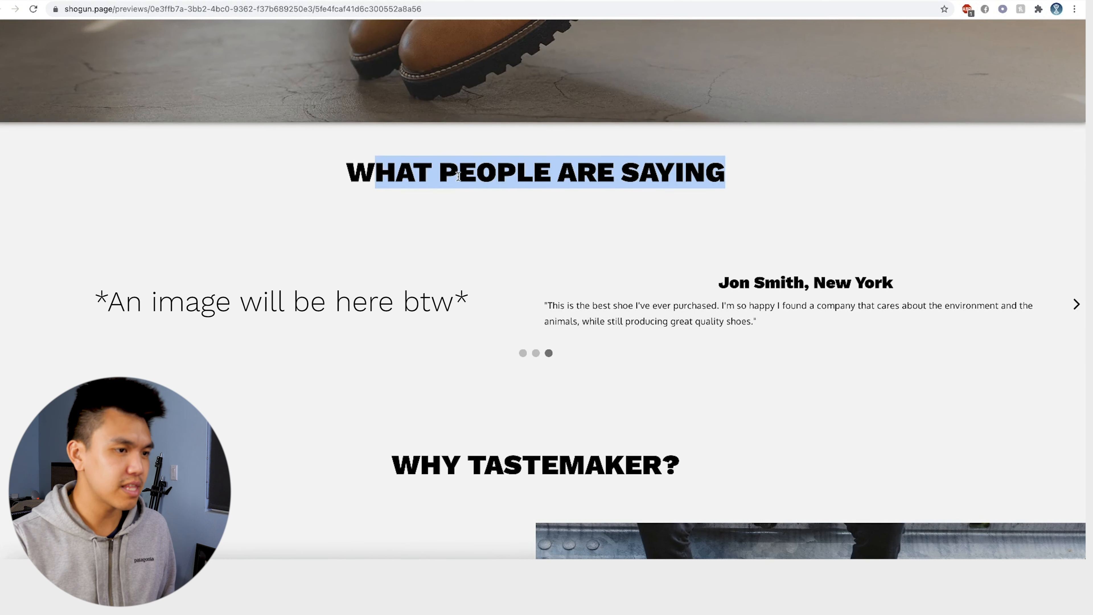
pyautogui.click(489, 172)
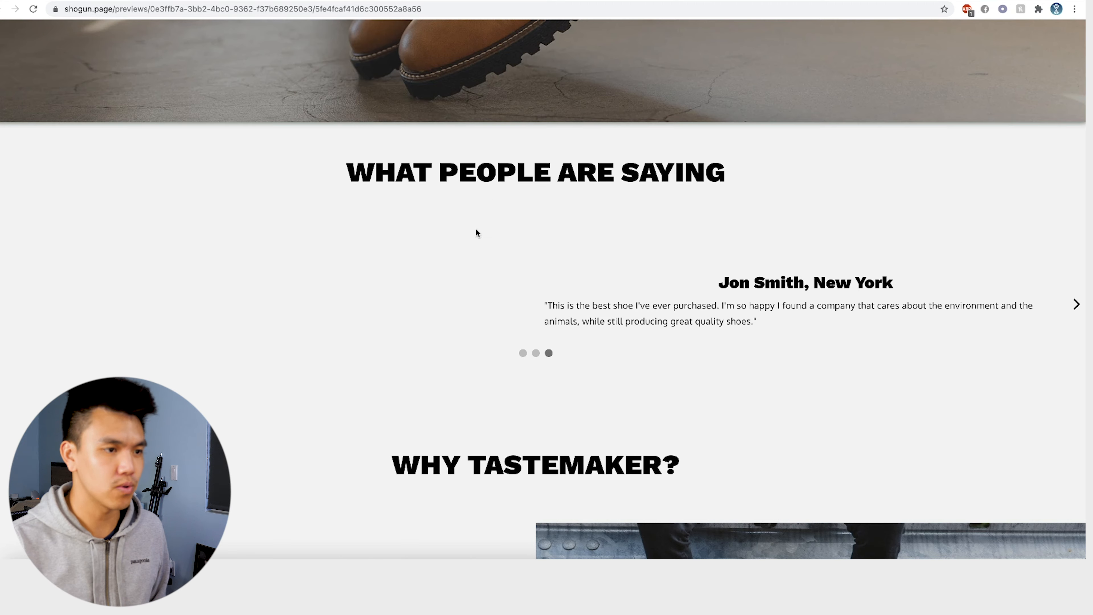
# Examine the "WHY TASTEMAKER?" section of the desktop preview, from its heading through the alternating text and image rows.
pyautogui.scroll(-10, 478, 234)
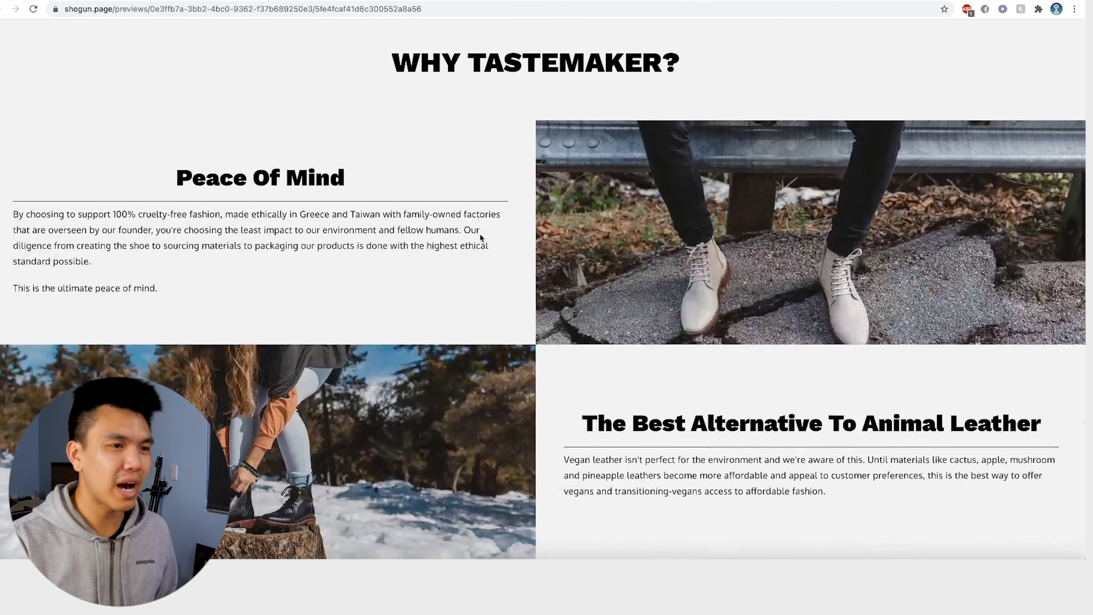
pyautogui.scroll(2, 479, 236)
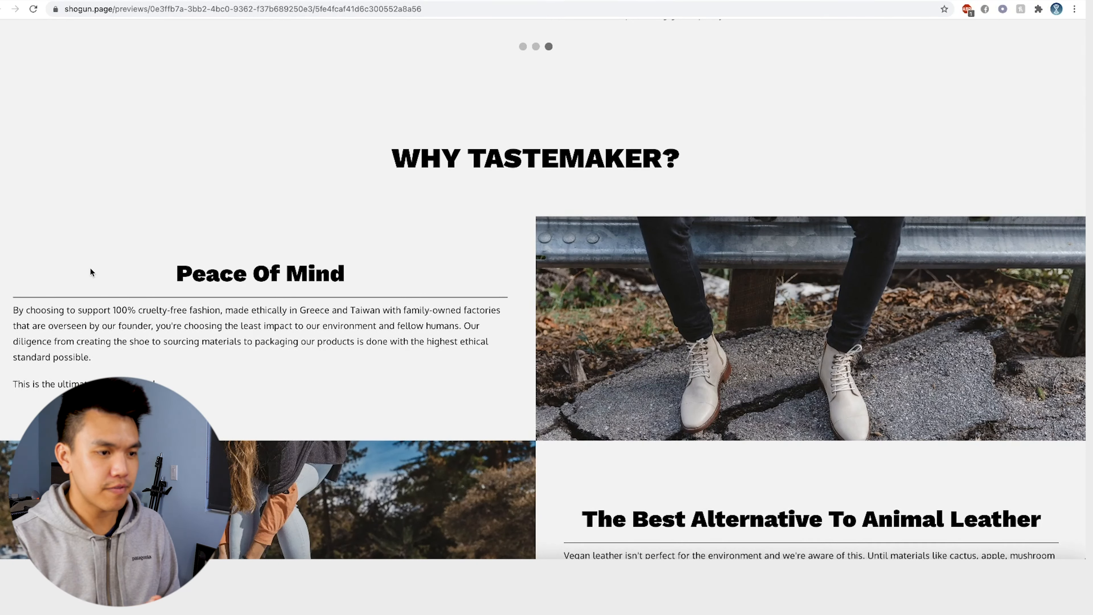
pyautogui.moveTo(400, 162); pyautogui.dragTo(686, 155)
pyautogui.click(601, 157)
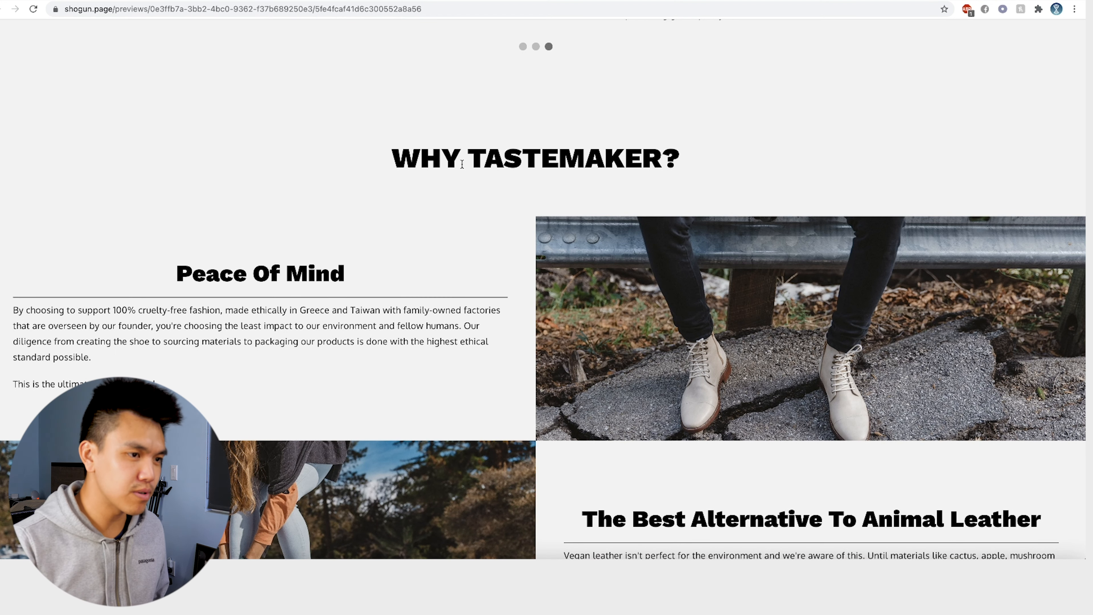
pyautogui.moveTo(461, 164); pyautogui.dragTo(469, 162)
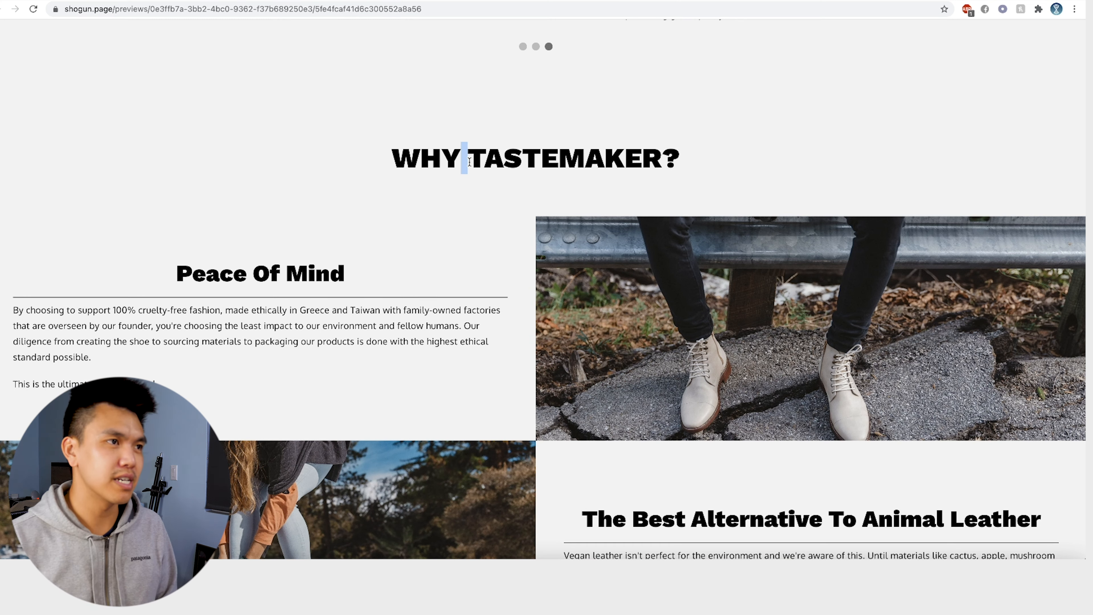
pyautogui.click(405, 175)
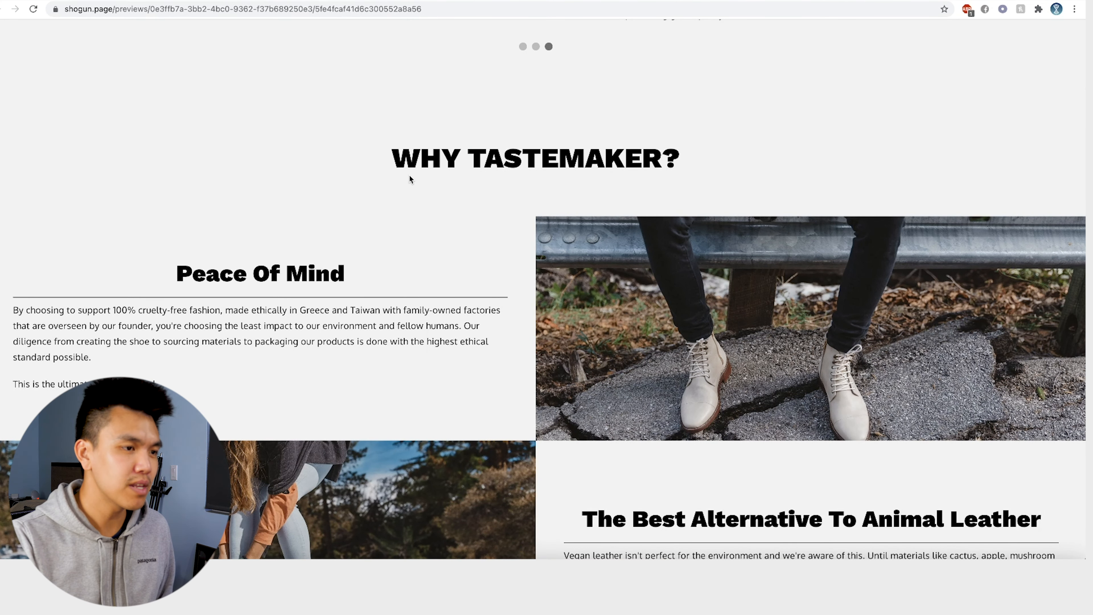
pyautogui.scroll(-1, 410, 174)
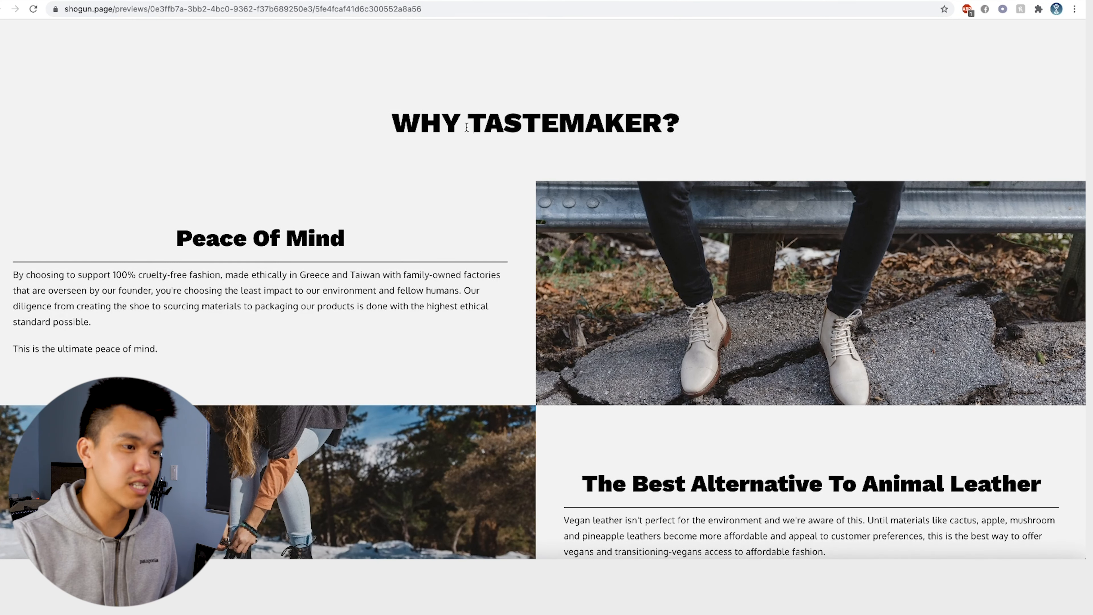
pyautogui.scroll(-4, 469, 130)
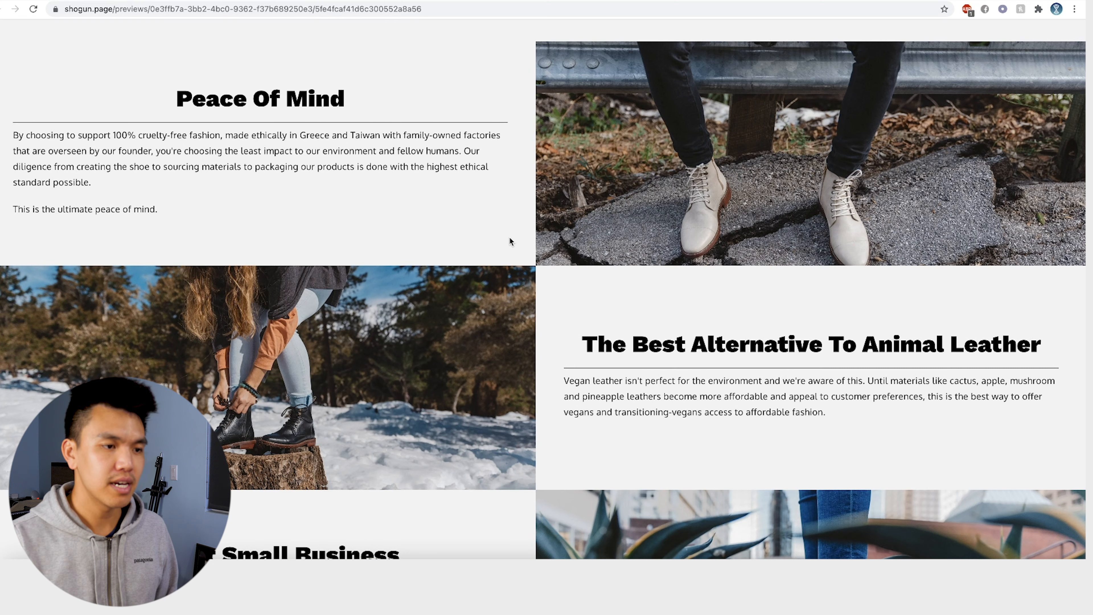
# Review the desktop preview from "The Benefits" and its numbered graphics to the Shop Mens and Shop Women tiles and the mailing list form.
pyautogui.scroll(-2, 520, 240)
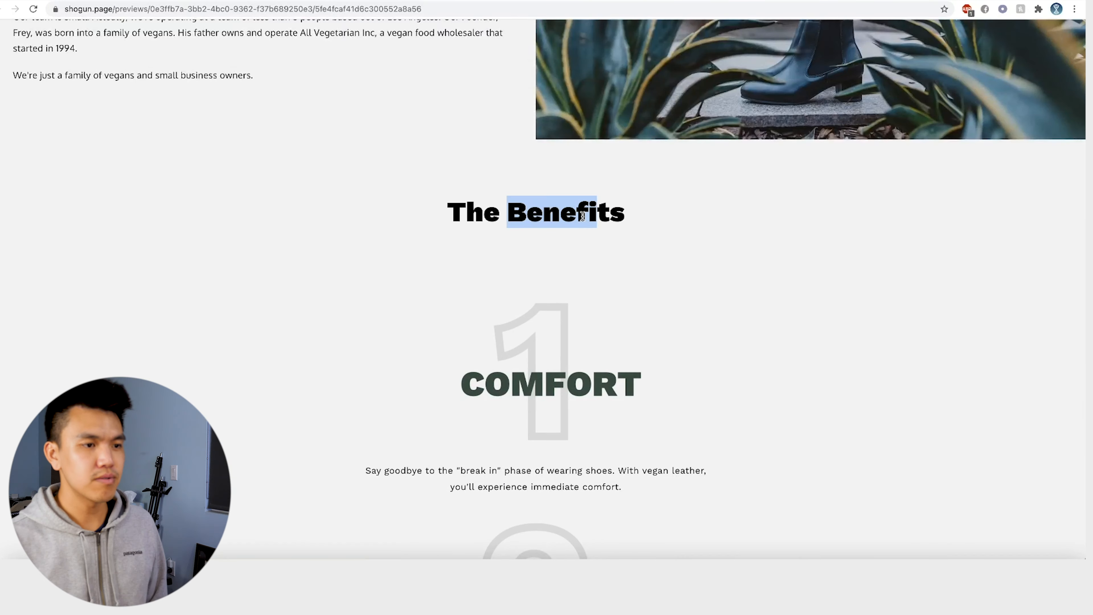
pyautogui.click(582, 216)
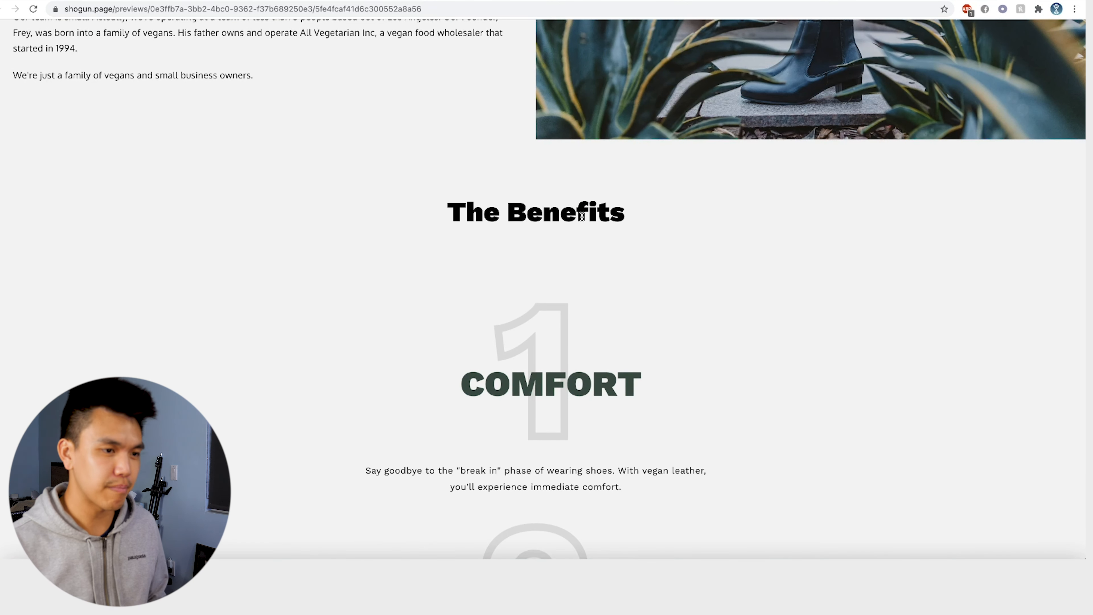
pyautogui.scroll(-2, 581, 216)
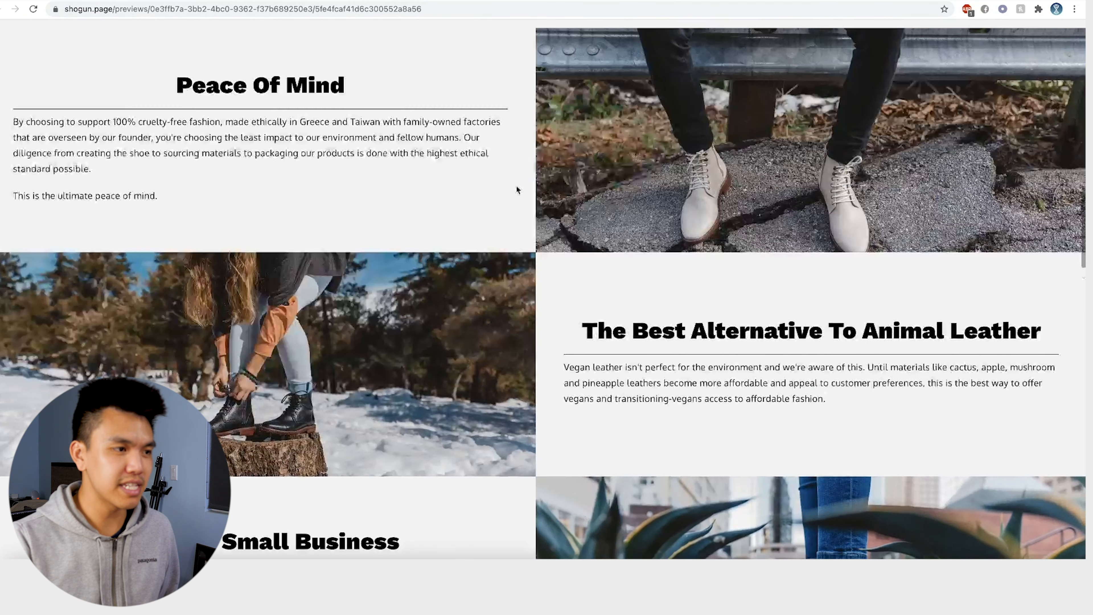
pyautogui.scroll(2, 499, 241)
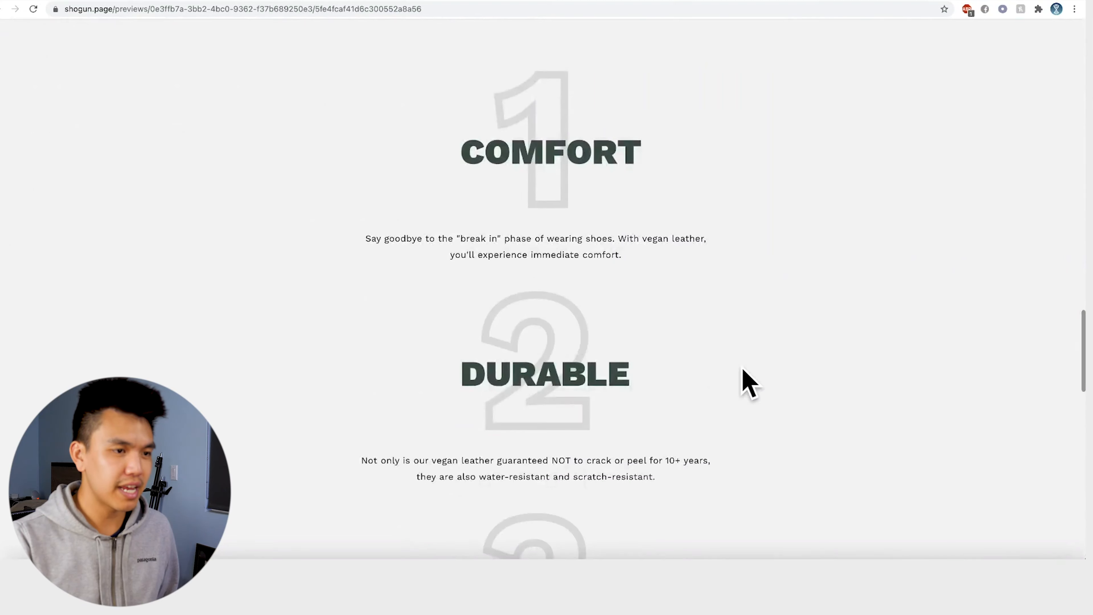
pyautogui.scroll(-3, 628, 383)
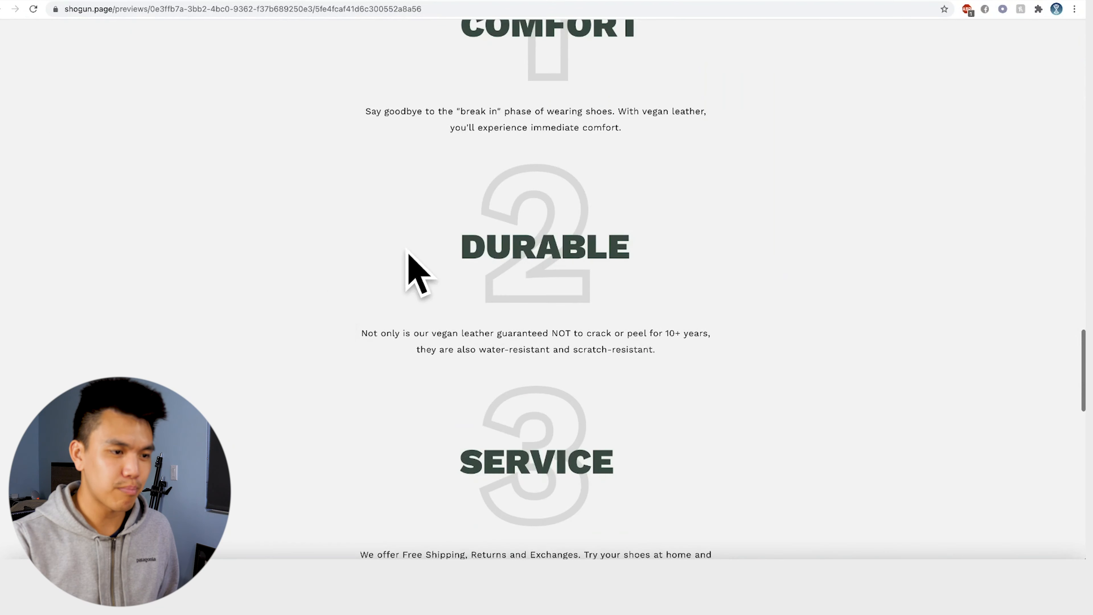
pyautogui.scroll(-10, 492, 381)
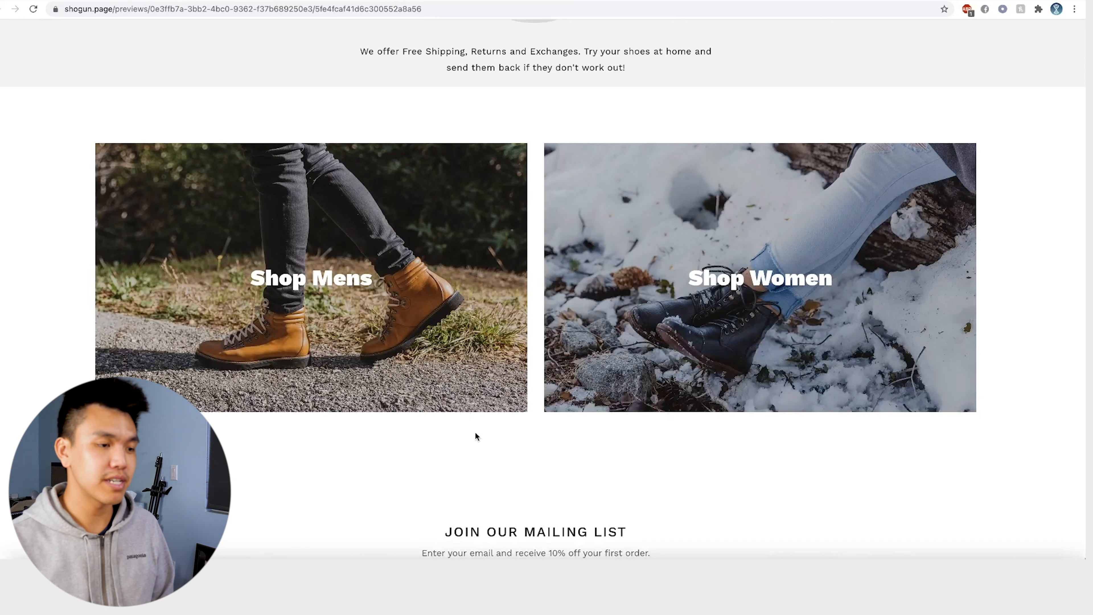
pyautogui.scroll(-1, 480, 434)
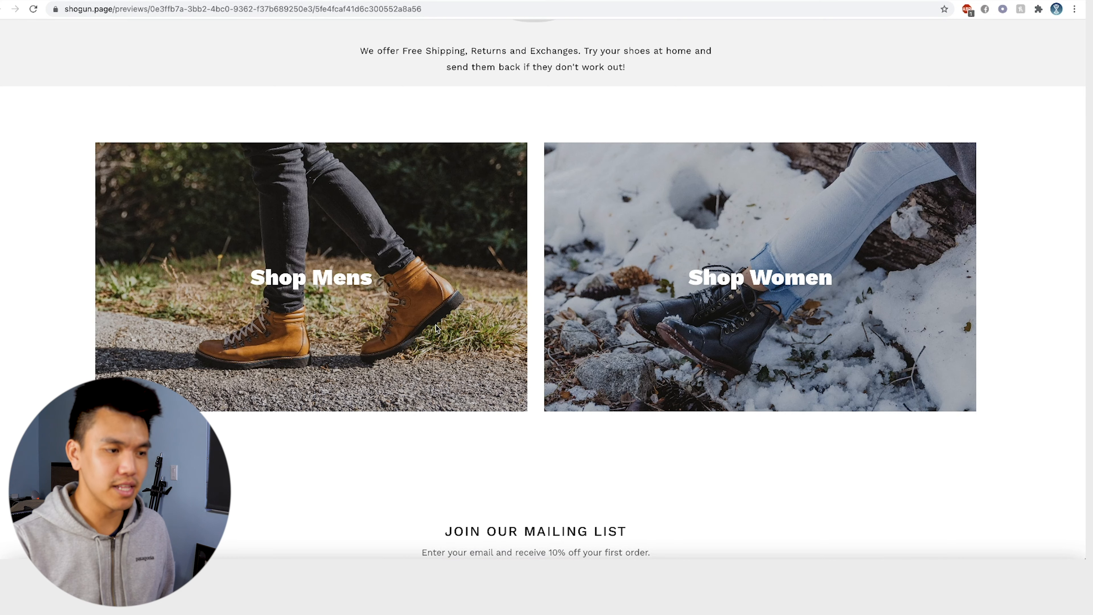
pyautogui.scroll(-2, 537, 379)
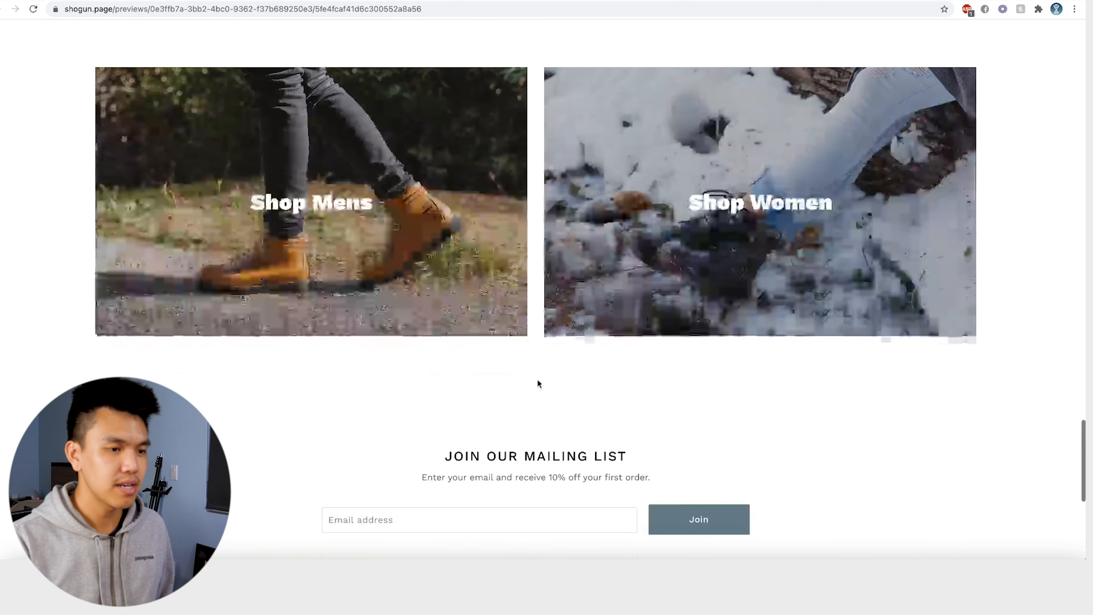
pyautogui.scroll(20, 485, 324)
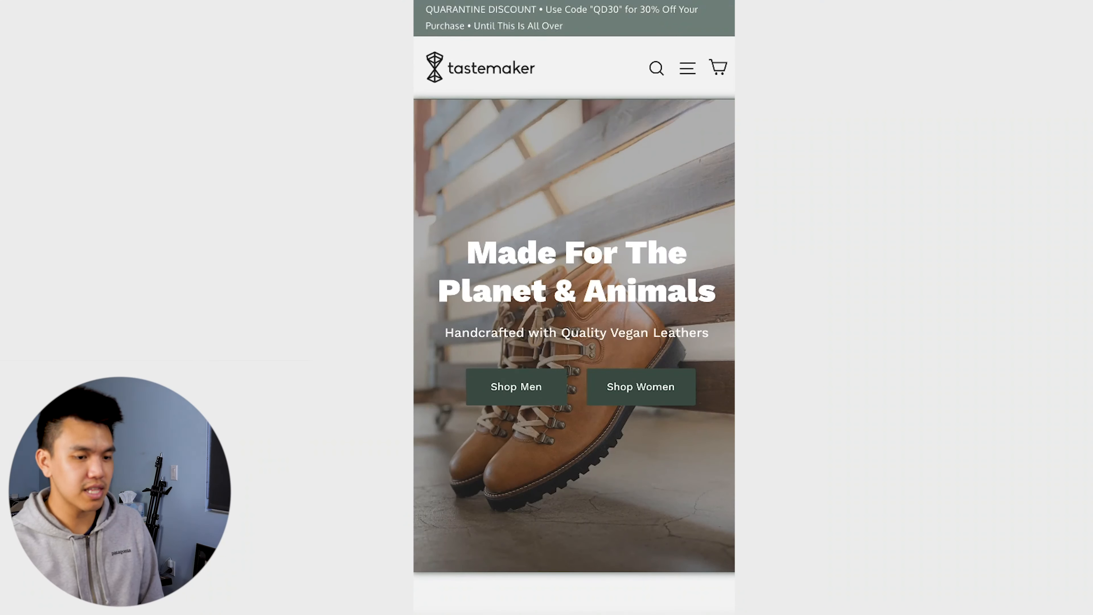
# Review the mobile version of the homepage from the hero banner down to the mailing list form, and return to the page's beginning.
pyautogui.scroll(-3, 633, 174)
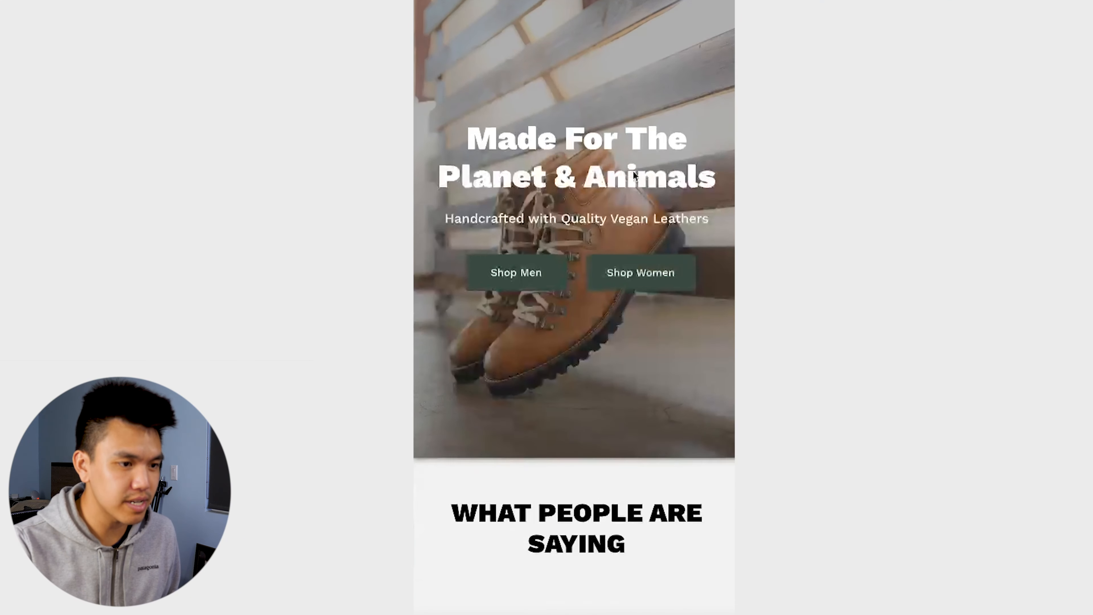
pyautogui.scroll(-10, 633, 175)
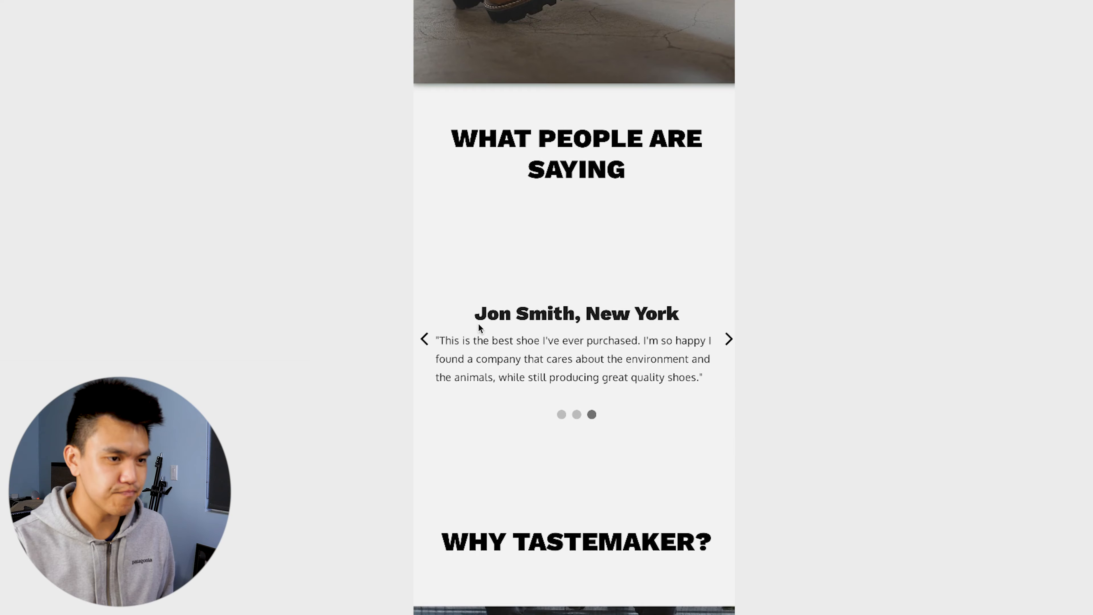
pyautogui.scroll(-13, 481, 331)
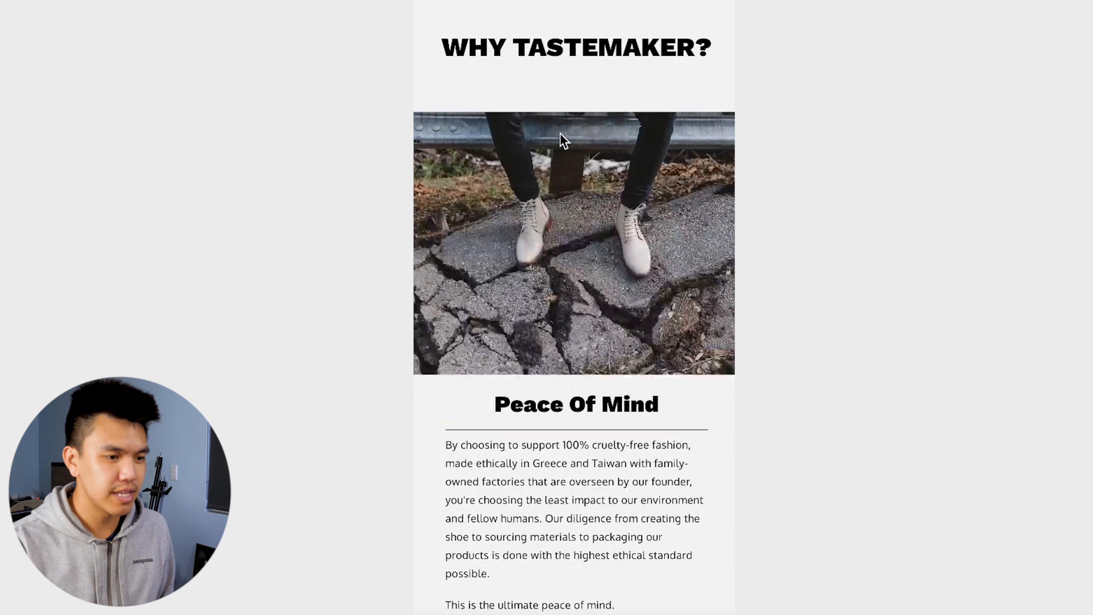
pyautogui.scroll(-6, 573, 371)
pyautogui.scroll(-11, 573, 370)
pyautogui.scroll(-15, 573, 368)
pyautogui.scroll(-16, 574, 372)
pyautogui.scroll(-9, 594, 352)
pyautogui.scroll(-5, 611, 335)
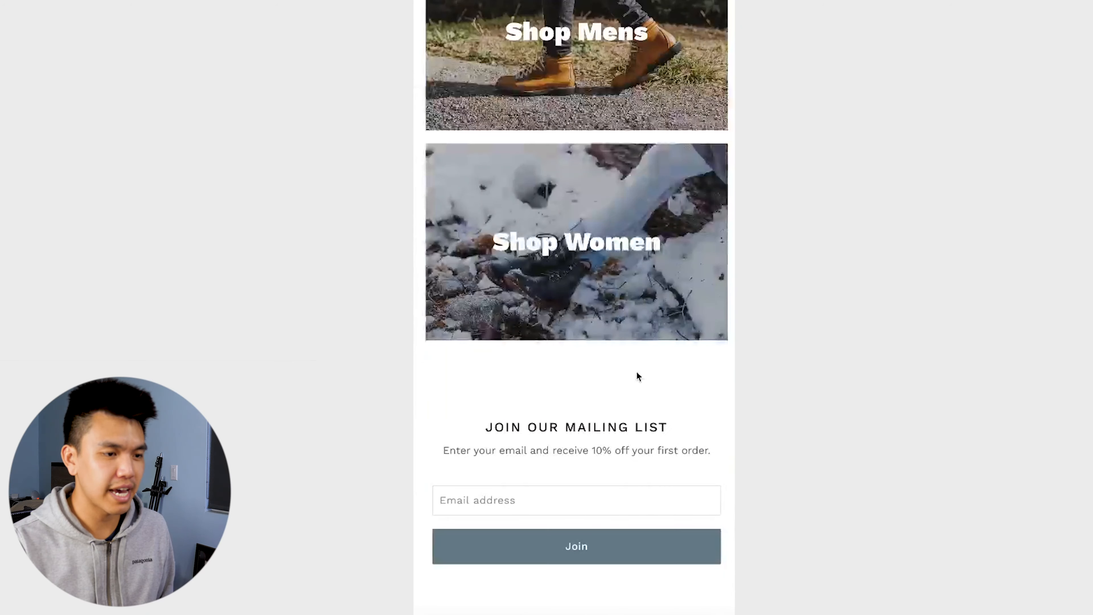
pyautogui.scroll(-5, 617, 403)
pyautogui.scroll(20, 637, 395)
pyautogui.scroll(20, 576, 369)
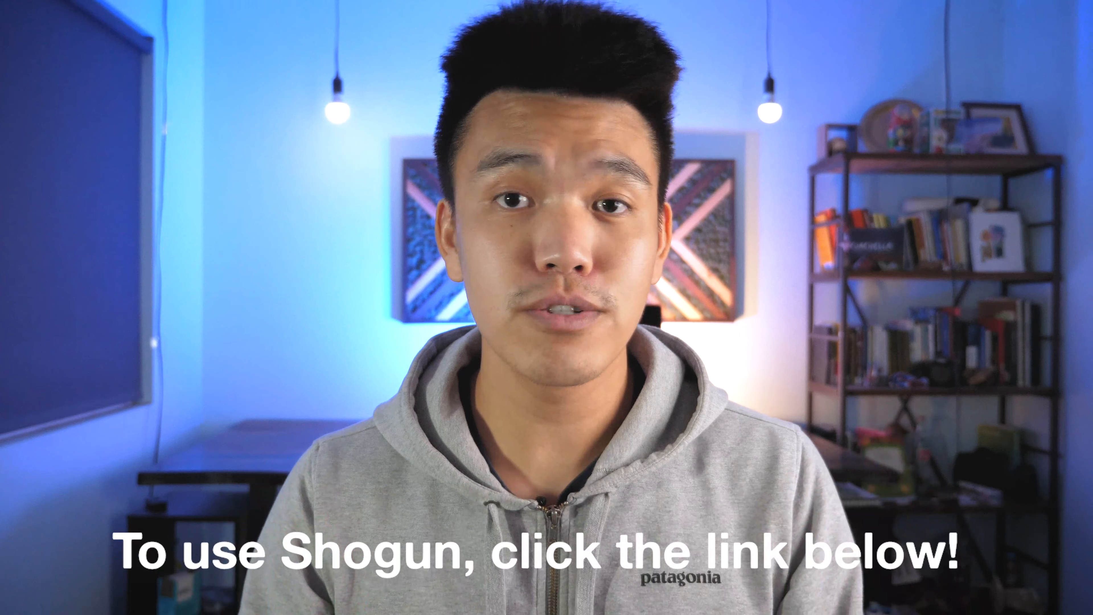